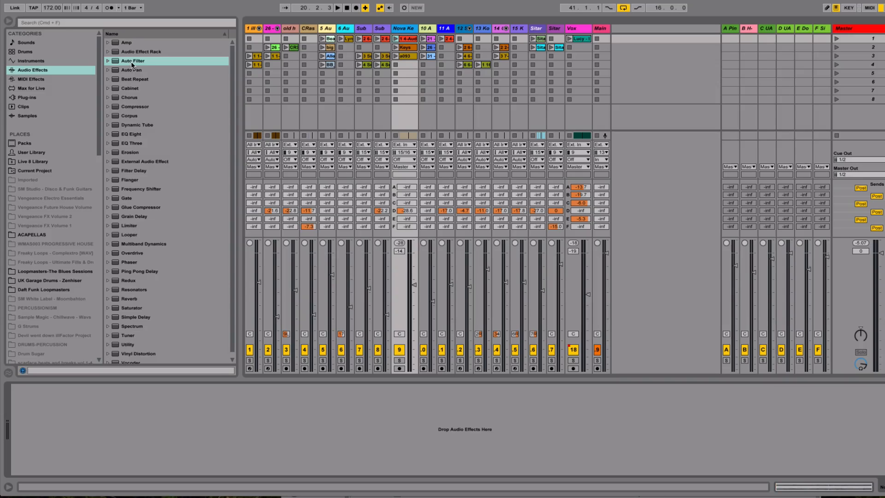
Add an Auto Filter to the Nova Keys track and set its filter frequency to 18.9 kHz
{"action": "left_click", "coordinate": [129, 62]}
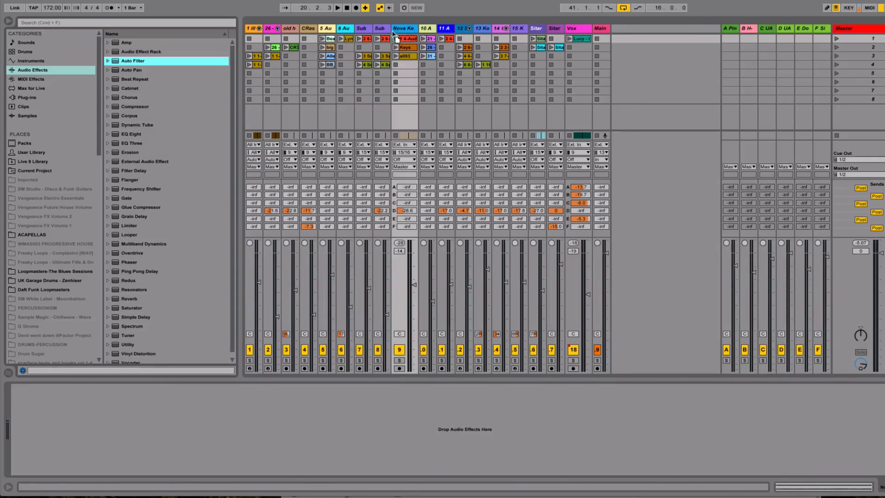
{"action": "left_click_drag", "start_coordinate": [133, 61], "coordinate": [400, 27]}
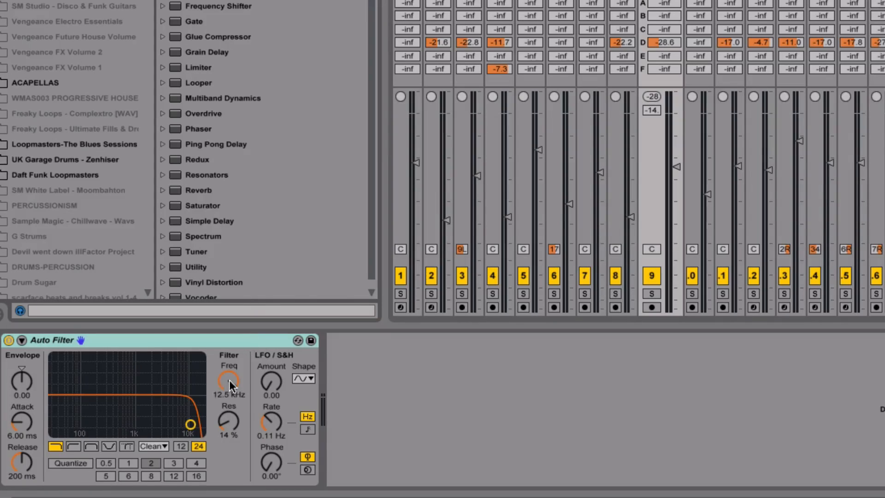
{"action": "mouse_move", "coordinate": [229, 380]}
{"action": "left_mouse_down"}
{"action": "mouse_move", "coordinate": [228, 438]}
{"action": "mouse_move", "coordinate": [231, 381]}
{"action": "left_mouse_up"}
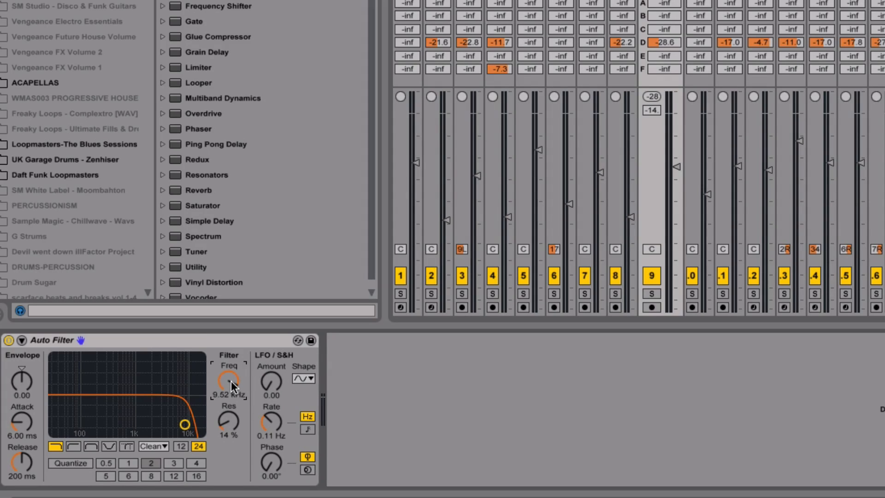
{"action": "mouse_move", "coordinate": [231, 380]}
{"action": "left_mouse_down"}
{"action": "mouse_move", "coordinate": [231, 364]}
{"action": "mouse_move", "coordinate": [240, 378]}
{"action": "left_mouse_up"}
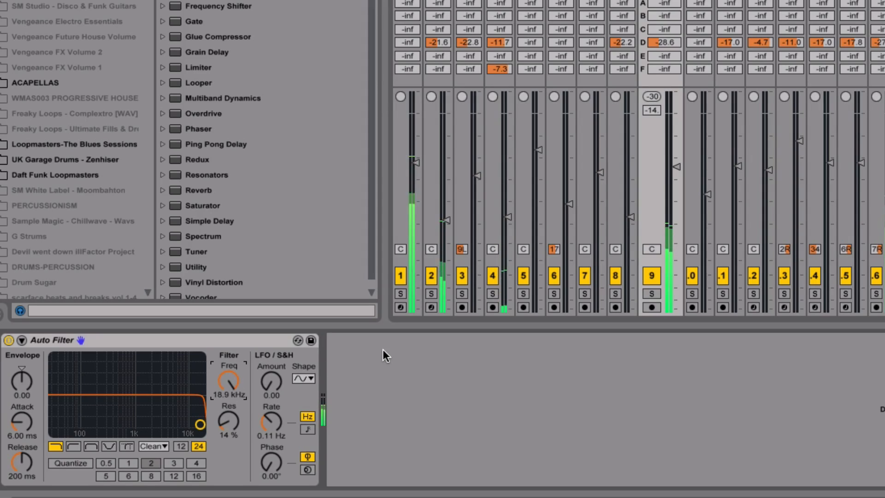
With the Nova Keys track slightly louder and soloed, lower the Auto Filter frequency to 614 Hz
{"action": "left_click_drag", "start_coordinate": [676, 167], "coordinate": [676, 162]}
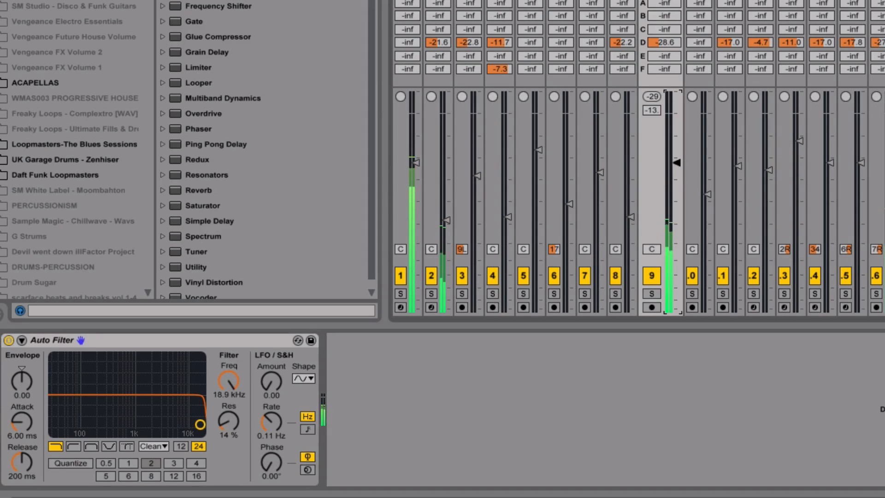
{"action": "left_click", "coordinate": [653, 294]}
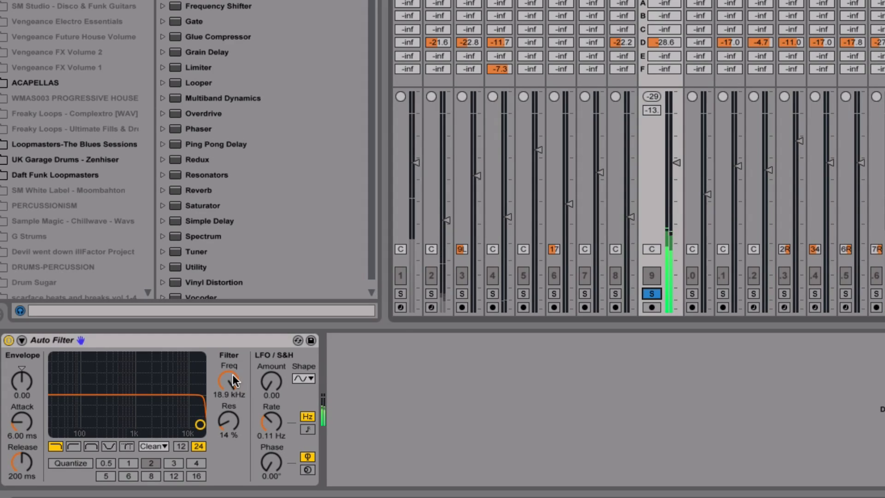
{"action": "left_click_drag", "start_coordinate": [232, 374], "coordinate": [232, 413]}
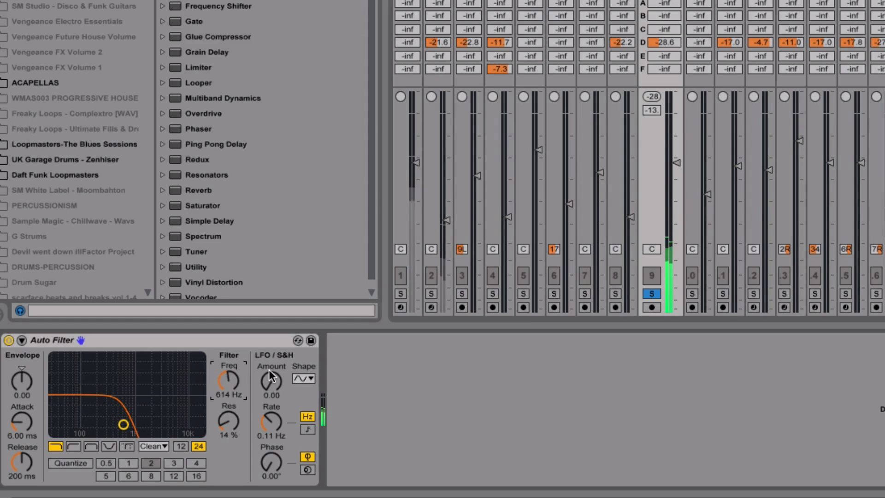
Set the Auto Filter's LFO amount to 25.0 and sync its rate to the beat at 1/4
{"action": "mouse_move", "coordinate": [272, 377]}
{"action": "left_mouse_down"}
{"action": "mouse_move", "coordinate": [272, 359]}
{"action": "mouse_move", "coordinate": [274, 388]}
{"action": "left_mouse_up"}
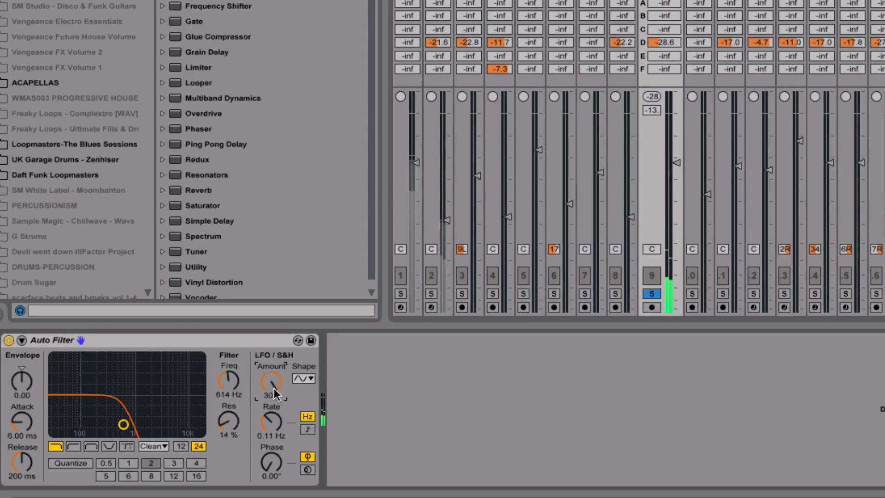
{"action": "left_click", "coordinate": [307, 429]}
{"action": "left_click_drag", "start_coordinate": [272, 422], "coordinate": [272, 413]}
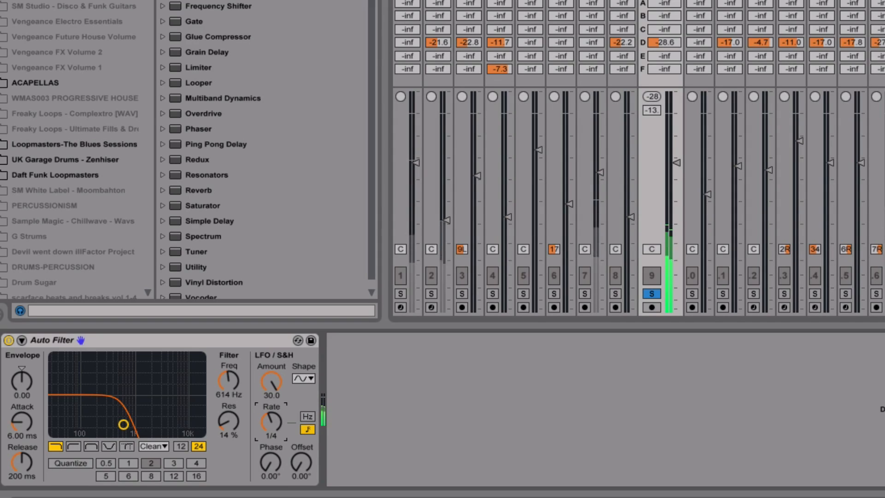
{"action": "left_click_drag", "start_coordinate": [275, 381], "coordinate": [276, 382]}
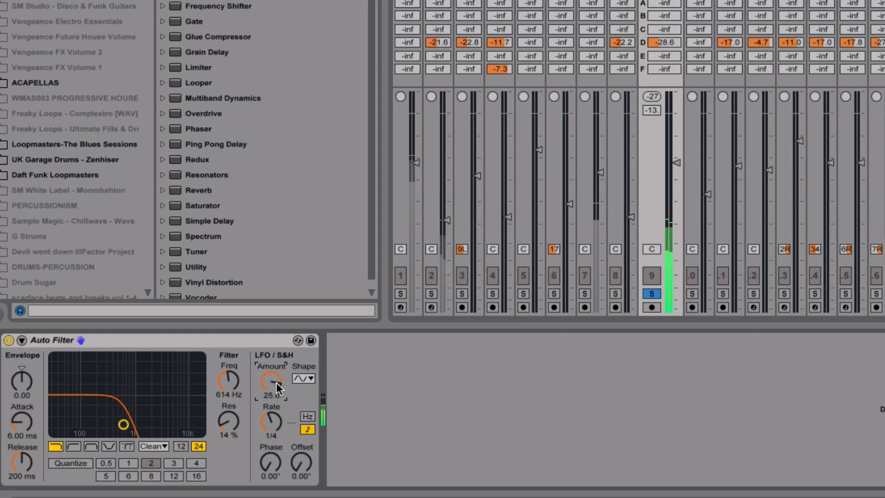
Unsolo the Nova Keys track and raise its volume to about -11 dB
{"action": "mouse_move", "coordinate": [674, 167]}
{"action": "left_mouse_down"}
{"action": "mouse_move", "coordinate": [677, 153]}
{"action": "mouse_move", "coordinate": [679, 160]}
{"action": "left_mouse_up"}
{"action": "left_click", "coordinate": [652, 293]}
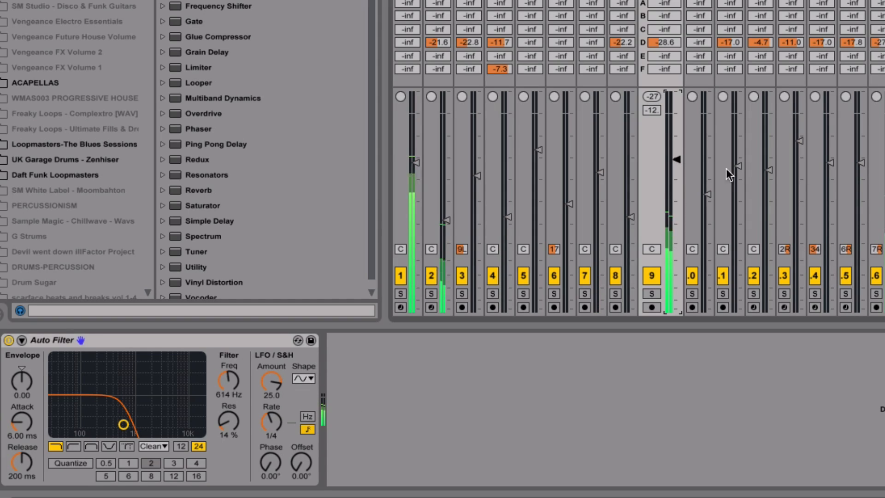
{"action": "left_click_drag", "start_coordinate": [679, 149], "coordinate": [677, 155]}
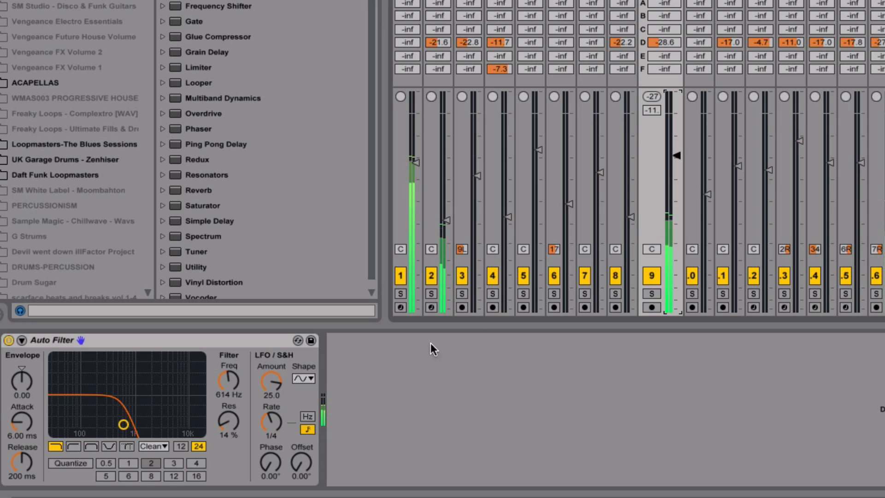
Change the LFO shape to square and, with Nova Keys soloed, raise the filter frequency to about 1.1 kHz
{"action": "left_click", "coordinate": [306, 377]}
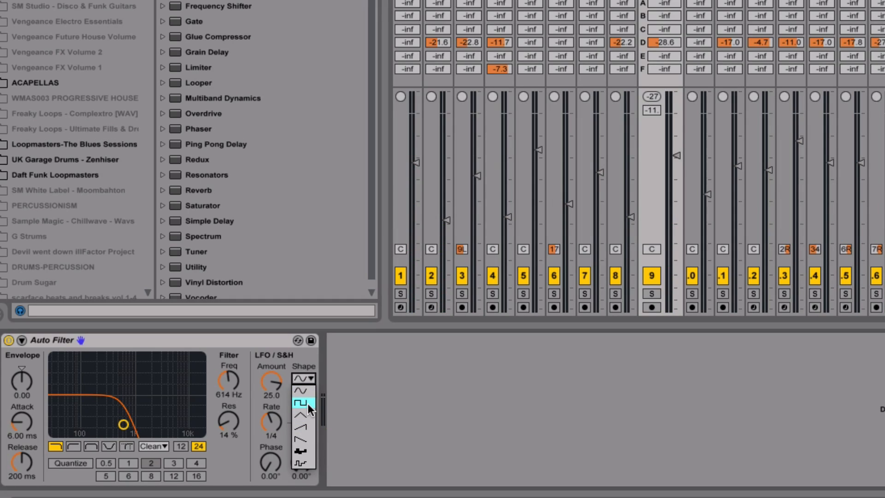
{"action": "left_click", "coordinate": [307, 403]}
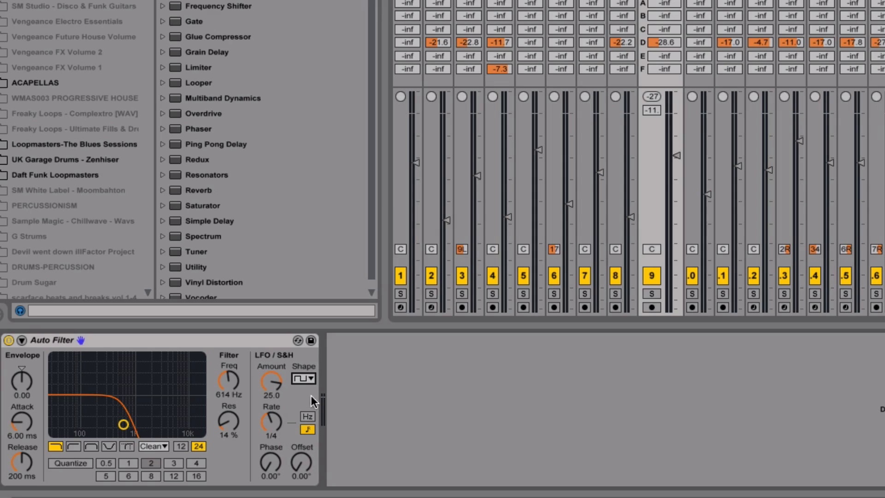
{"action": "left_click", "coordinate": [652, 294]}
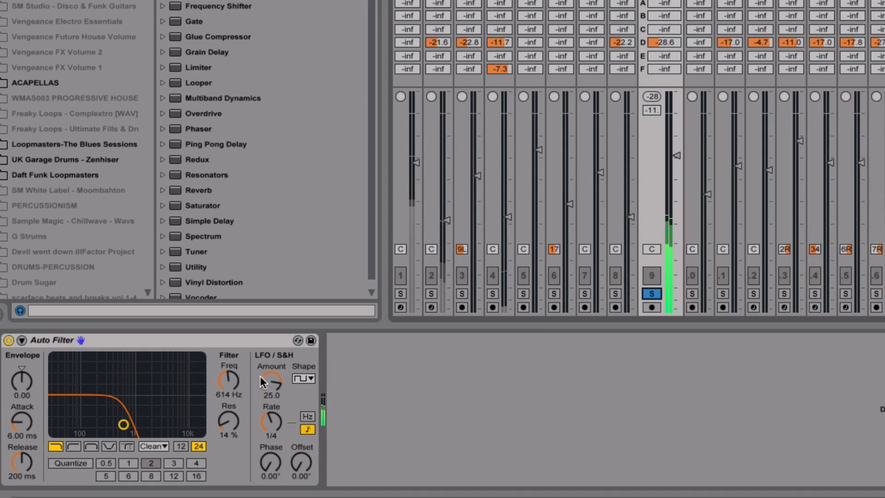
{"action": "left_click_drag", "start_coordinate": [229, 381], "coordinate": [229, 368]}
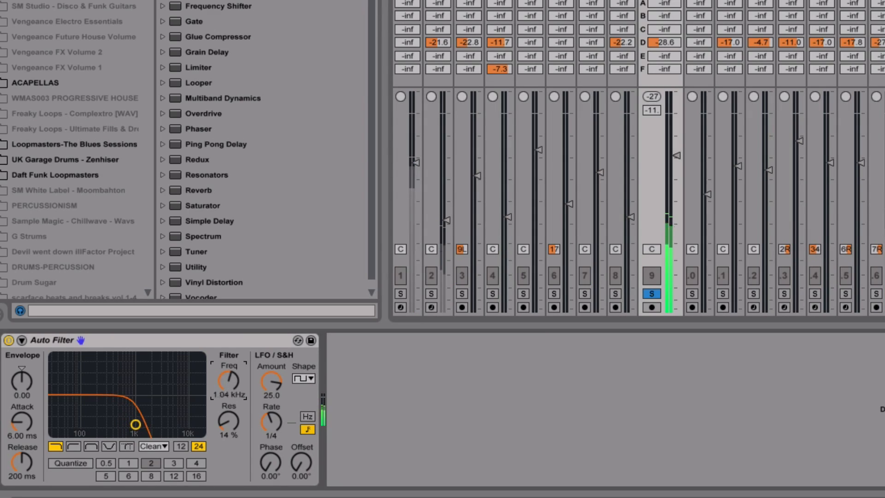
Switch the LFO shape to the rising sawtooth, with a 5/16 rate and a filter frequency of 582 Hz
{"action": "left_click", "coordinate": [303, 378]}
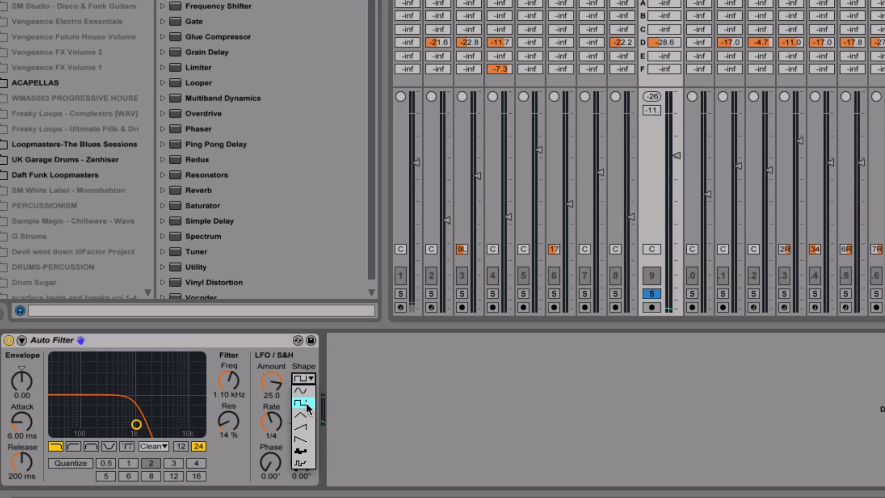
{"action": "left_click", "coordinate": [308, 427]}
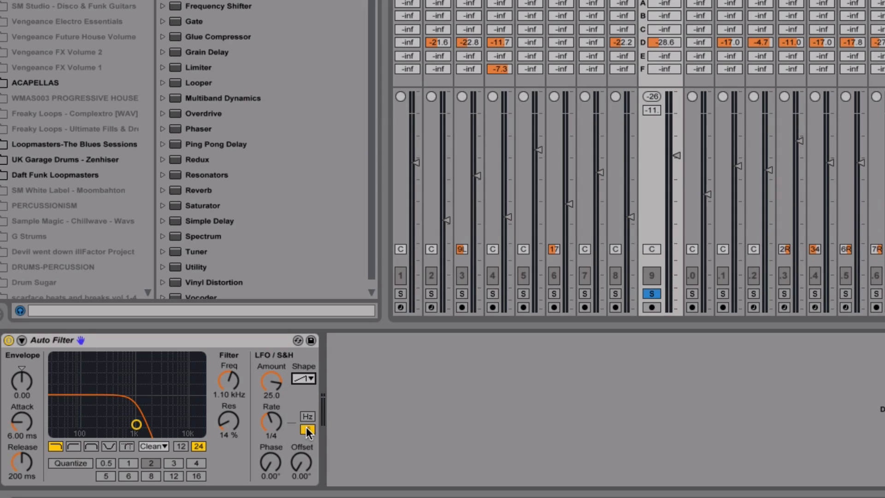
{"action": "left_click_drag", "start_coordinate": [222, 393], "coordinate": [222, 419]}
{"action": "left_click_drag", "start_coordinate": [288, 417], "coordinate": [278, 417]}
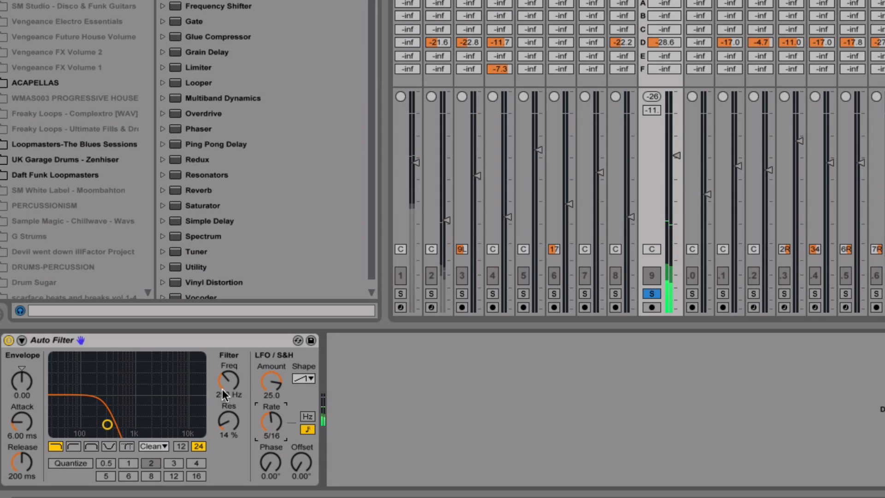
{"action": "left_click_drag", "start_coordinate": [222, 389], "coordinate": [222, 377]}
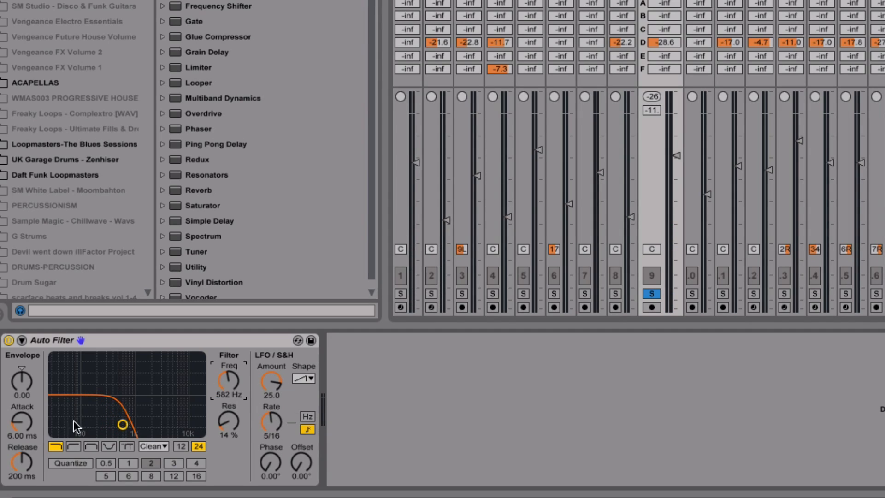
Turn on the Auto Filter's Quantize and set the filter frequency to 682 Hz
{"action": "left_click", "coordinate": [63, 462]}
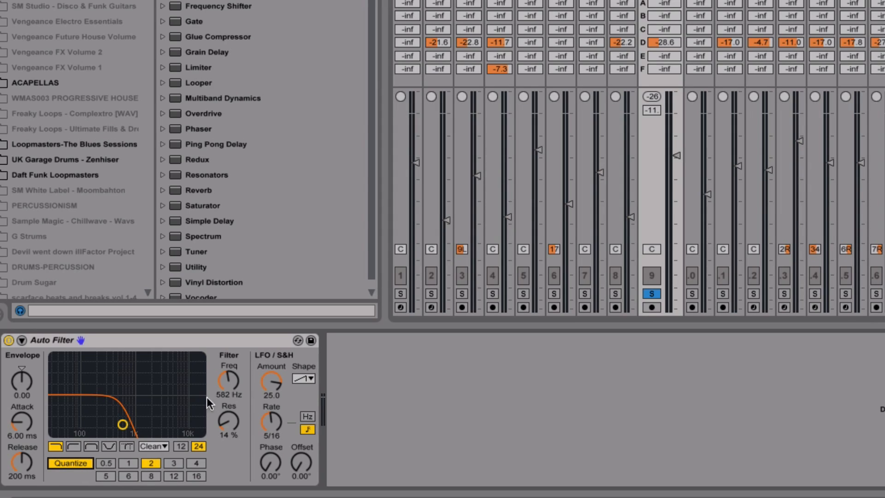
{"action": "left_click_drag", "start_coordinate": [231, 382], "coordinate": [231, 378]}
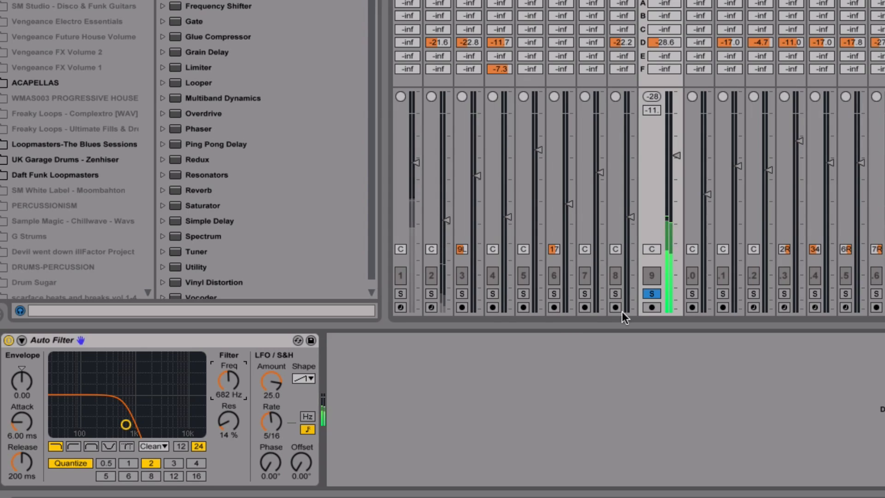
Bring Nova Keys back into the full mix at -6.7 dB and set the LFO rate to 1/6
{"action": "left_click", "coordinate": [651, 293]}
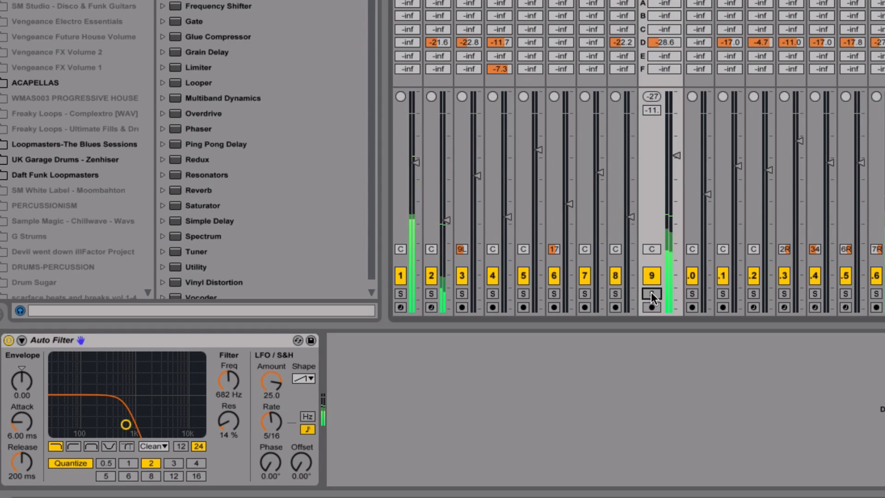
{"action": "left_click_drag", "start_coordinate": [676, 156], "coordinate": [679, 150]}
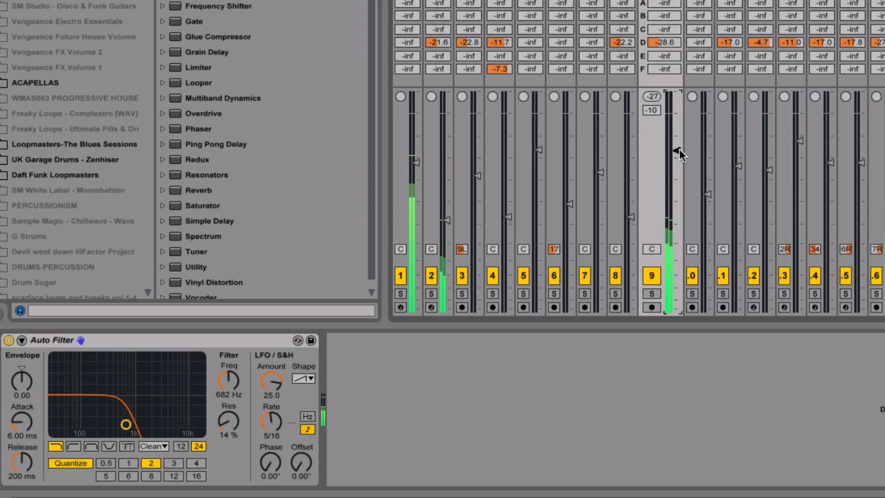
{"action": "left_click", "coordinate": [268, 420]}
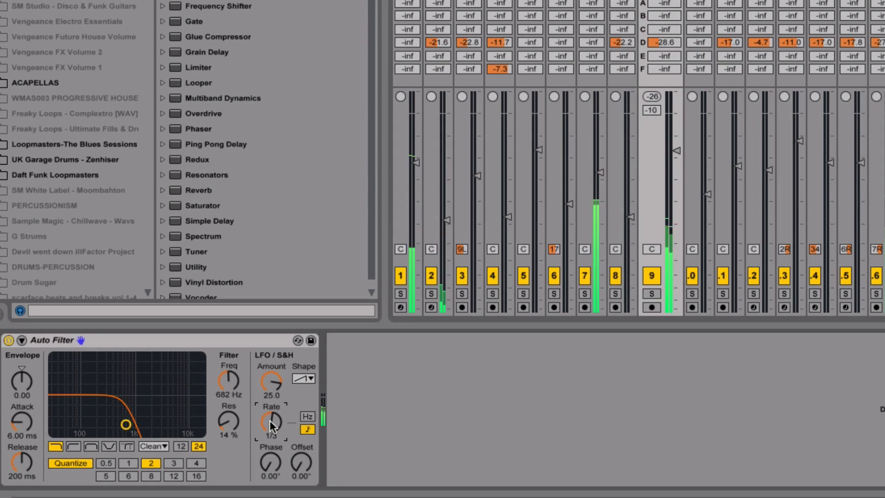
{"action": "left_click_drag", "start_coordinate": [269, 420], "coordinate": [270, 430]}
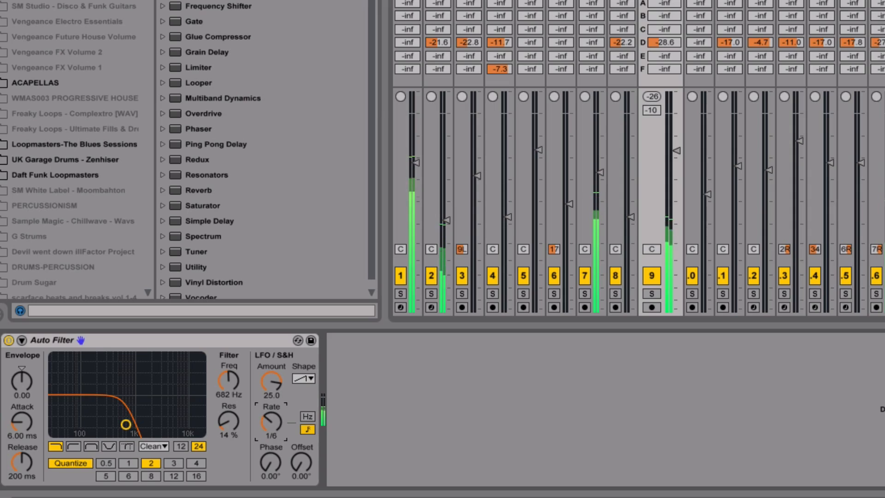
{"action": "left_click_drag", "start_coordinate": [677, 150], "coordinate": [675, 139]}
Raise the filter frequency to 6.58 kHz and switch the filter circuit type to MS2
{"action": "mouse_move", "coordinate": [229, 381]}
{"action": "left_mouse_down"}
{"action": "mouse_move", "coordinate": [228, 358]}
{"action": "mouse_move", "coordinate": [239, 384]}
{"action": "left_mouse_up"}
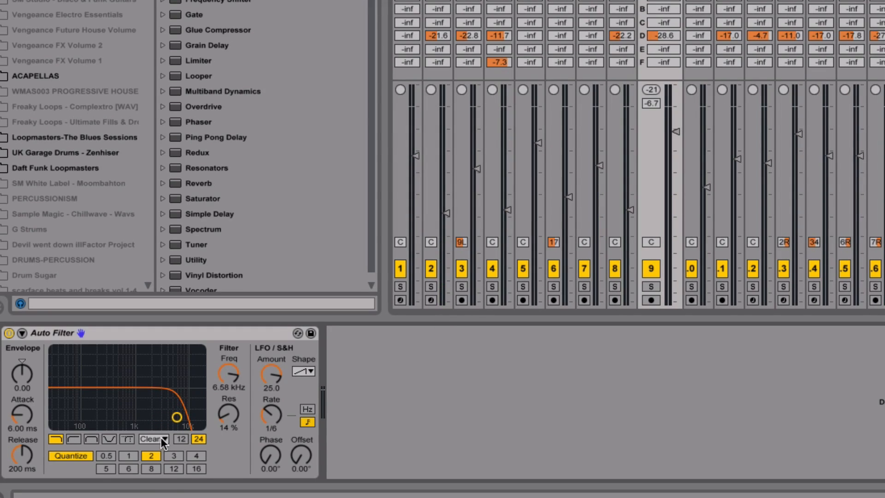
{"action": "left_click", "coordinate": [161, 437]}
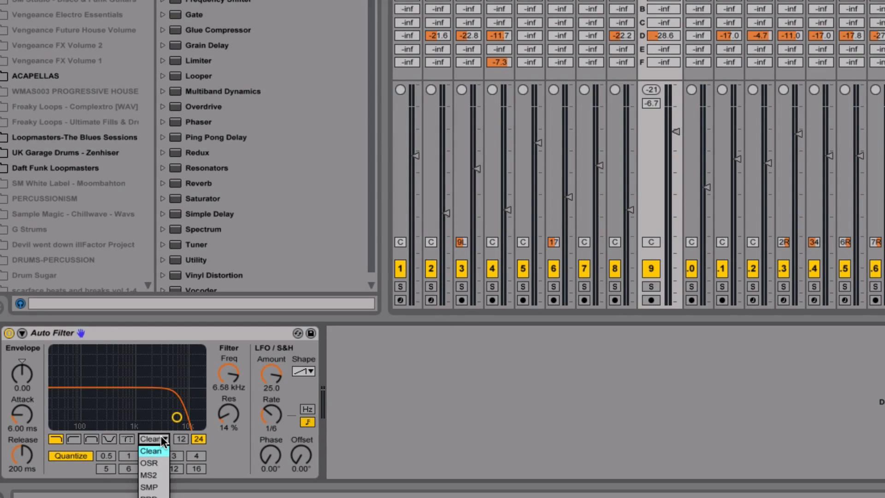
{"action": "left_click", "coordinate": [155, 474]}
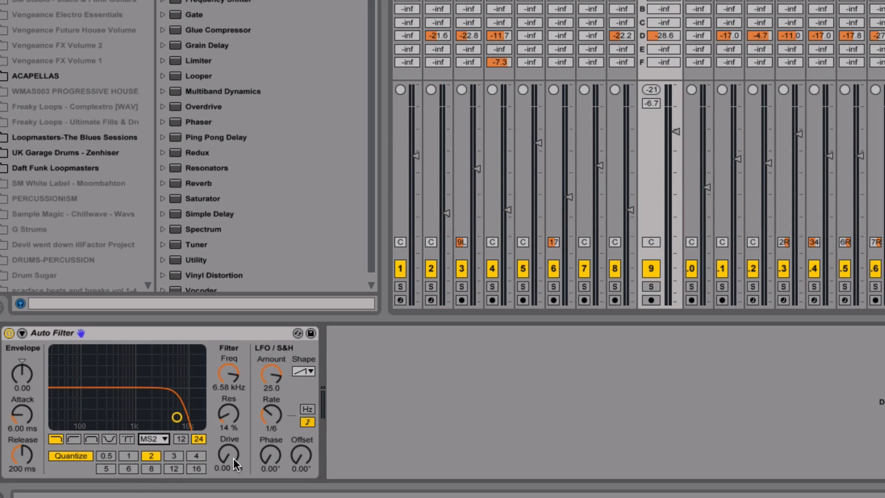
Play the song with Nova Keys soloed, setting the filter drive to 4.76 dB and the frequency to 719 Hz
{"action": "key", "text": "space"}
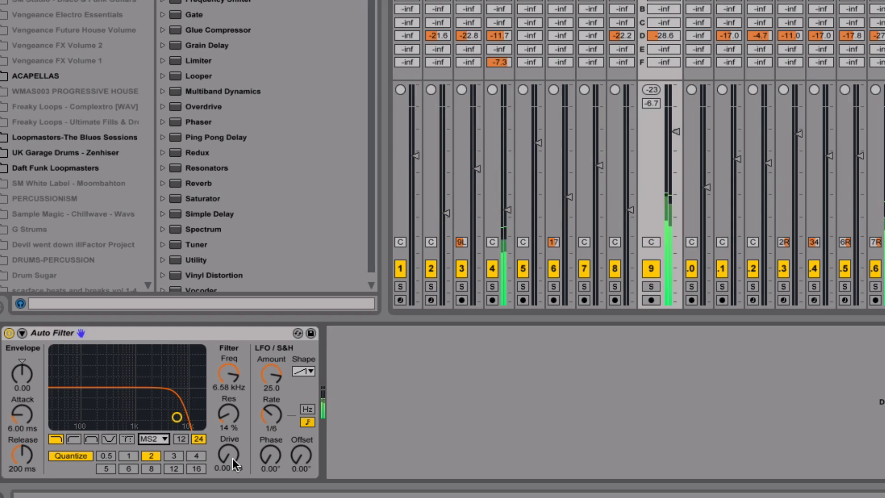
{"action": "left_click", "coordinate": [650, 286]}
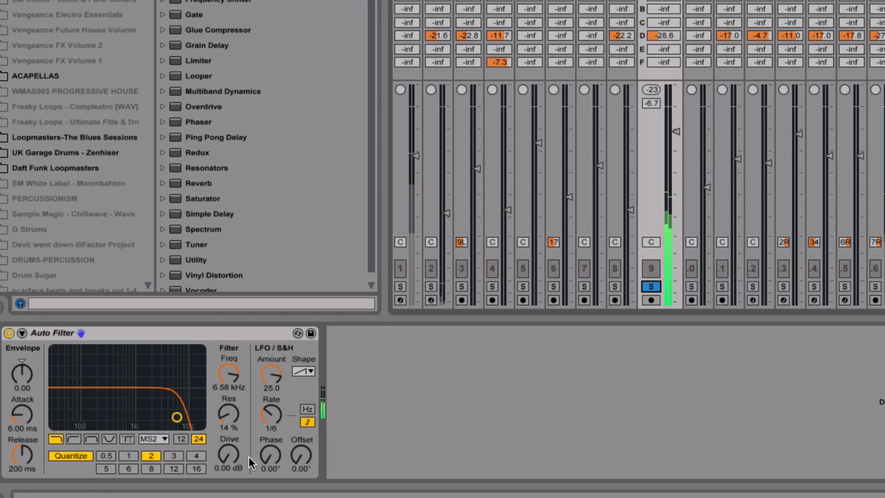
{"action": "left_click_drag", "start_coordinate": [248, 456], "coordinate": [230, 457]}
{"action": "mouse_move", "coordinate": [229, 386]}
{"action": "left_mouse_down"}
{"action": "mouse_move", "coordinate": [228, 379]}
{"action": "mouse_move", "coordinate": [229, 404]}
{"action": "left_mouse_up"}
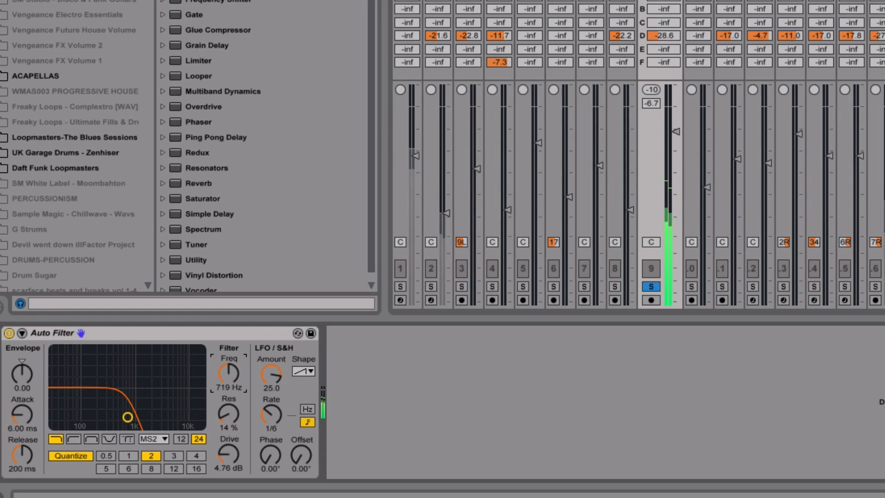
Change the Auto Filter's LFO shape to sine
{"action": "left_click", "coordinate": [310, 371]}
{"action": "left_click", "coordinate": [309, 383]}
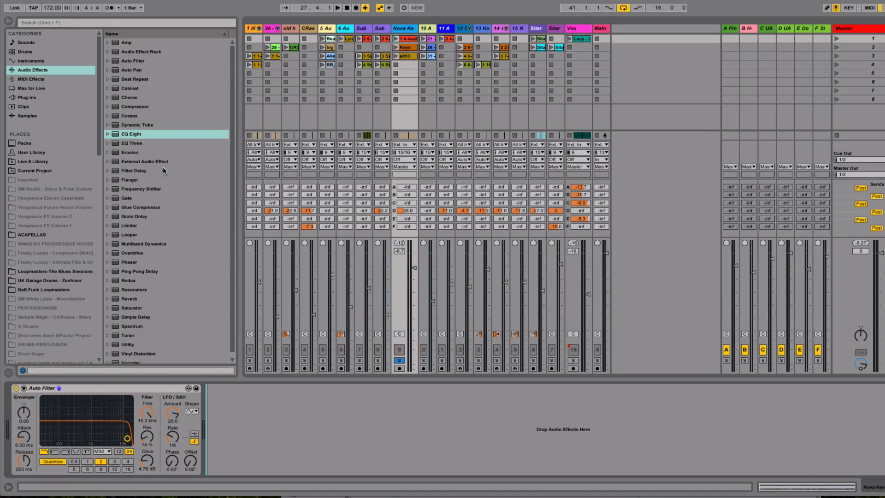
Add an EQ Eight after the Auto Filter on Nova Keys and start playback to view its spectrum
{"action": "left_click_drag", "start_coordinate": [129, 135], "coordinate": [315, 418]}
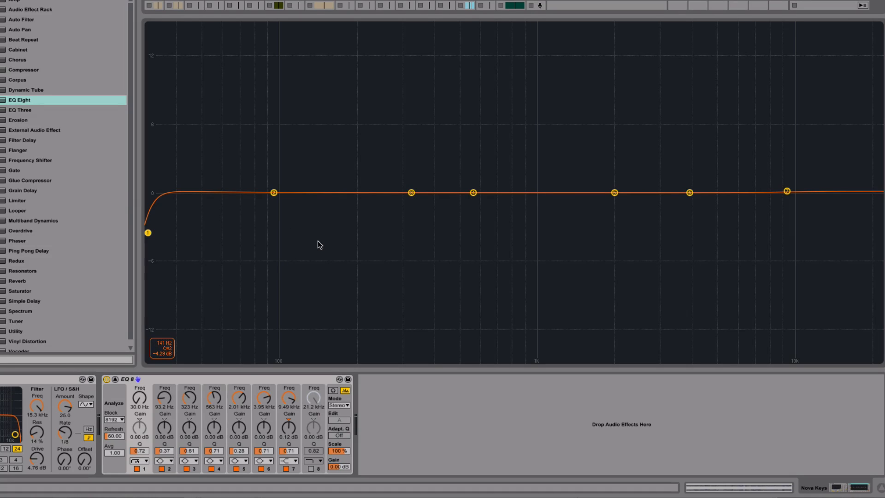
{"action": "key", "text": "space"}
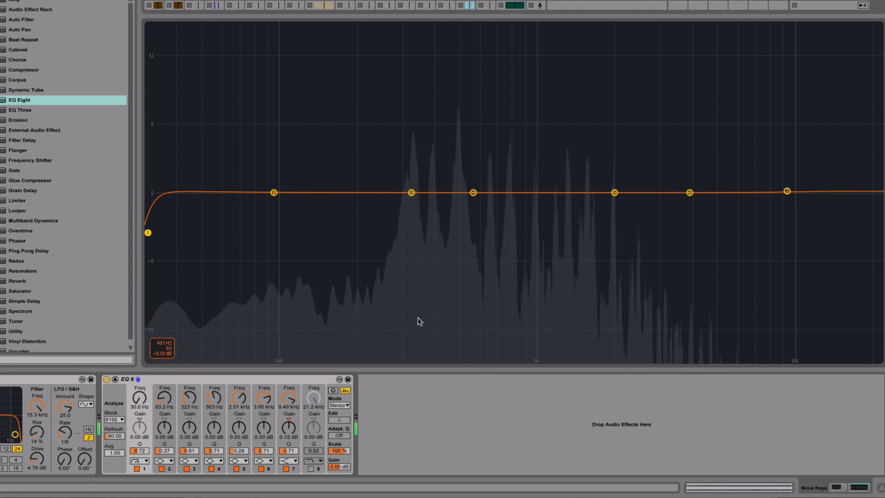
Turn on EQ Eight's audition mode and shape band 5 into a narrow cut at 1.57 kHz, -3.74 dB, Q 17.5
{"action": "left_click", "coordinate": [333, 391]}
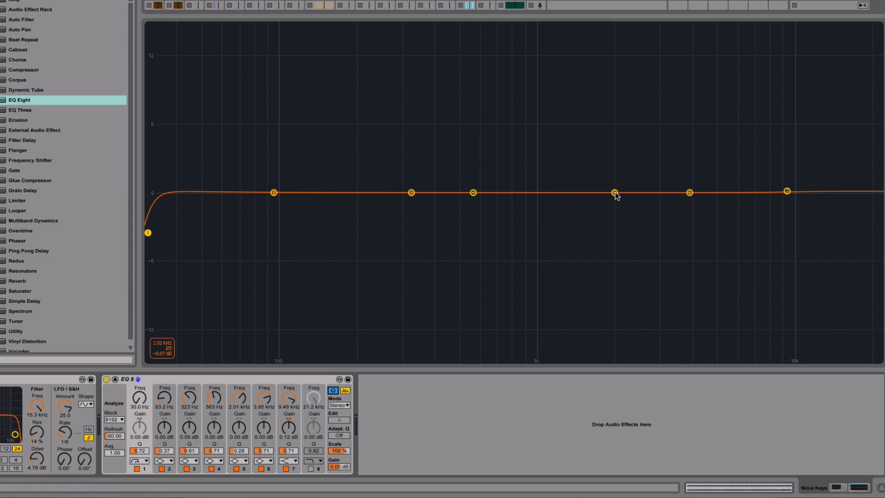
{"action": "left_click_drag", "start_coordinate": [615, 195], "coordinate": [694, 122]}
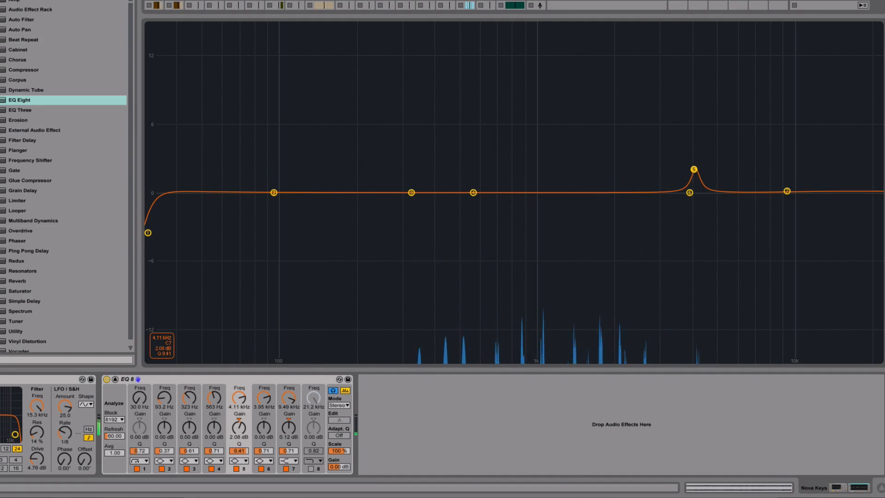
{"action": "left_click_drag", "start_coordinate": [693, 169], "coordinate": [586, 234]}
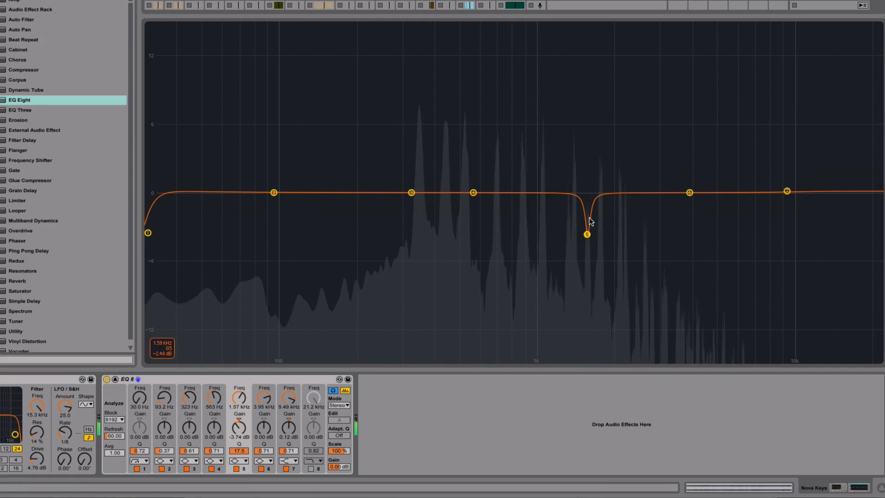
Switch the EQ Eight processing mode to L/R and from there to M/S
{"action": "left_click", "coordinate": [347, 405]}
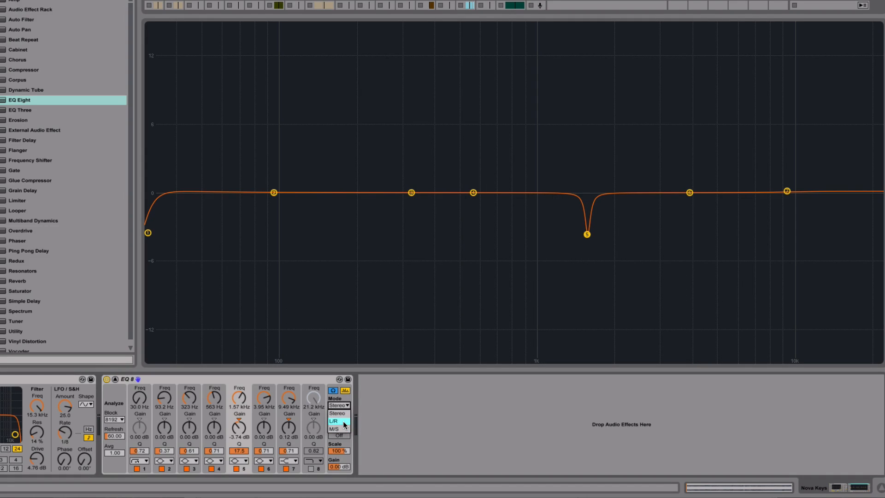
{"action": "left_click", "coordinate": [343, 421]}
{"action": "left_click", "coordinate": [342, 405]}
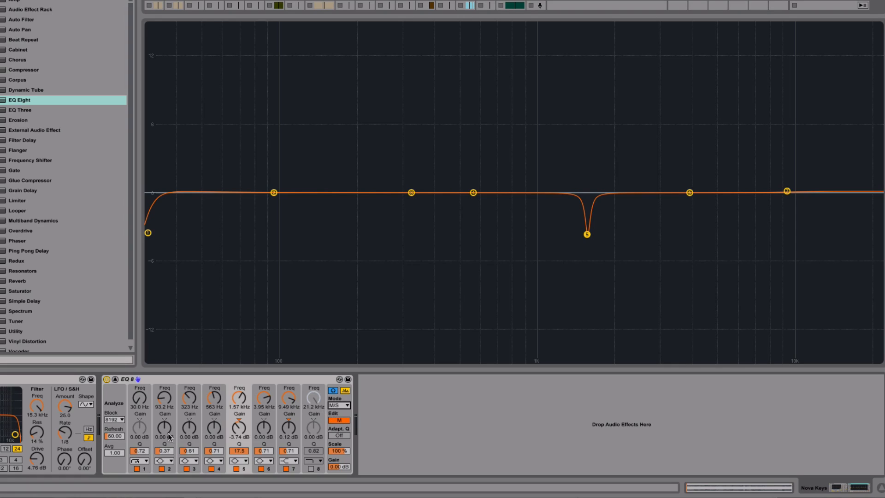
Move EQ Eight band 1 to 57.1 Hz, trying the gentle low-cut shape before returning it to the steep low cut
{"action": "left_click", "coordinate": [143, 461]}
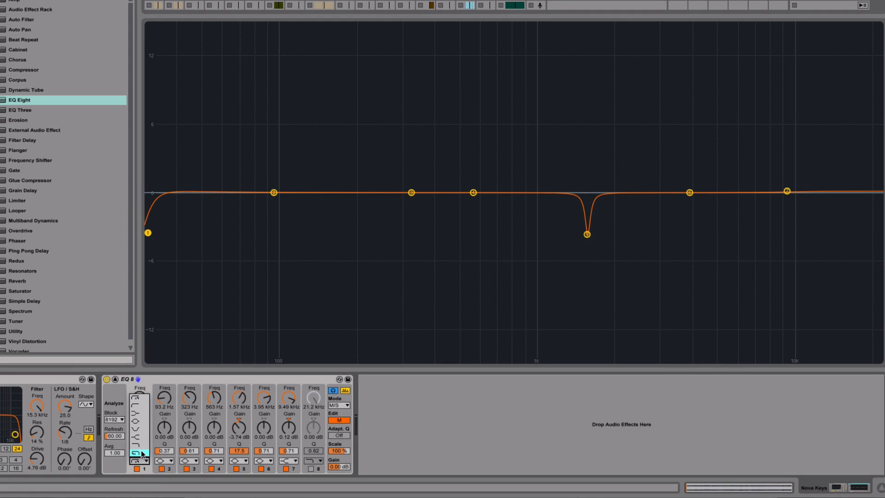
{"action": "left_click", "coordinate": [141, 403]}
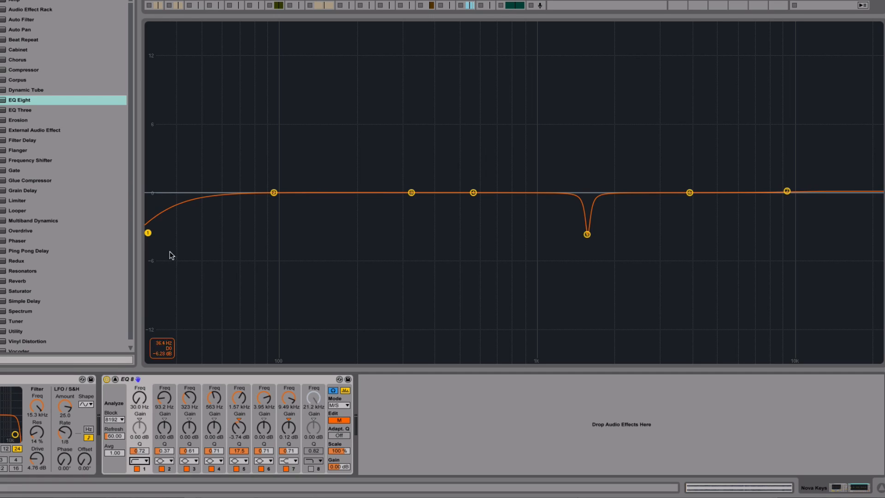
{"action": "left_click_drag", "start_coordinate": [148, 233], "coordinate": [219, 232]}
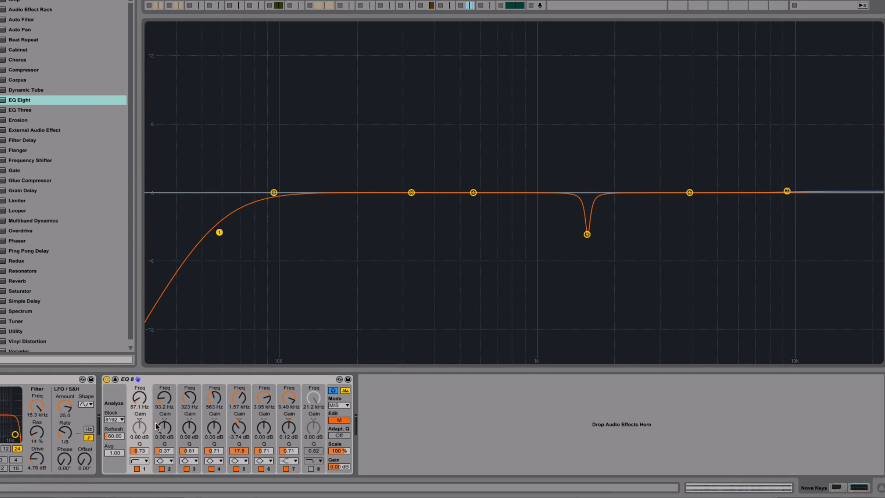
{"action": "left_click", "coordinate": [145, 457]}
{"action": "left_click", "coordinate": [139, 395]}
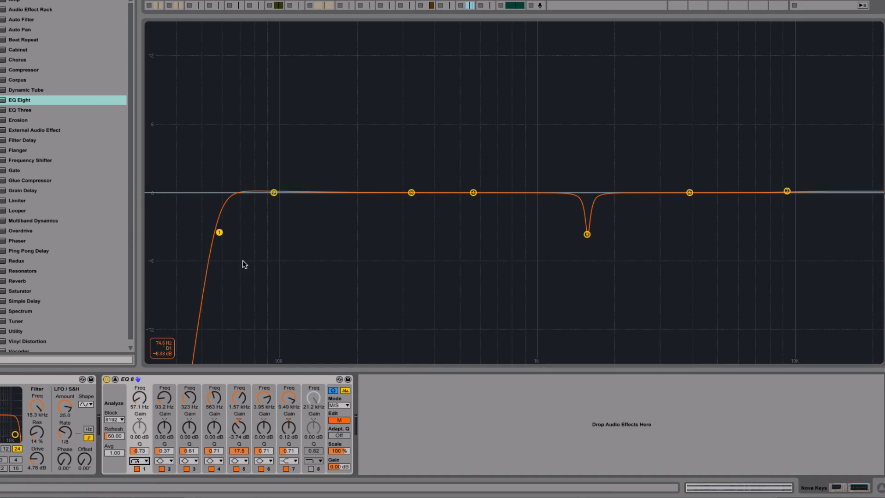
{"action": "double_click", "coordinate": [299, 263]}
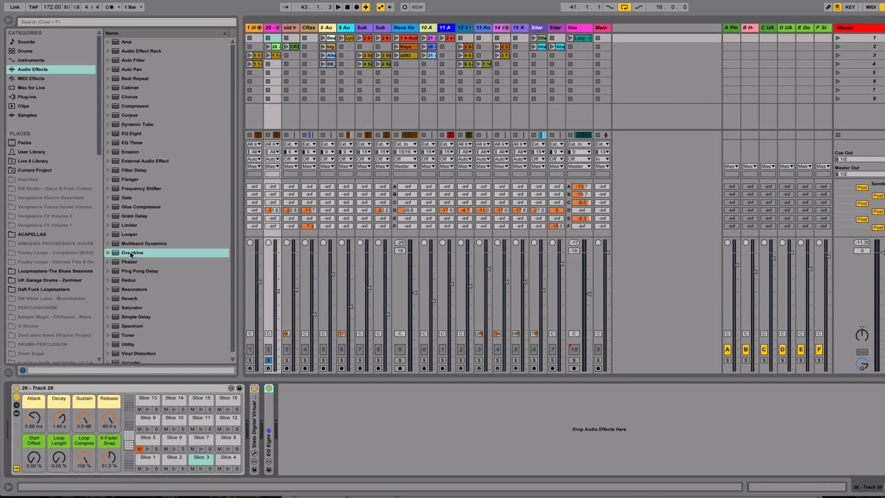
Add an Overdrive after the EQ Eight on Track 26, with its band at 966 Hz, bandwidth 7.05, drive 61 % and tone 52 %
{"action": "left_click_drag", "start_coordinate": [128, 254], "coordinate": [318, 429]}
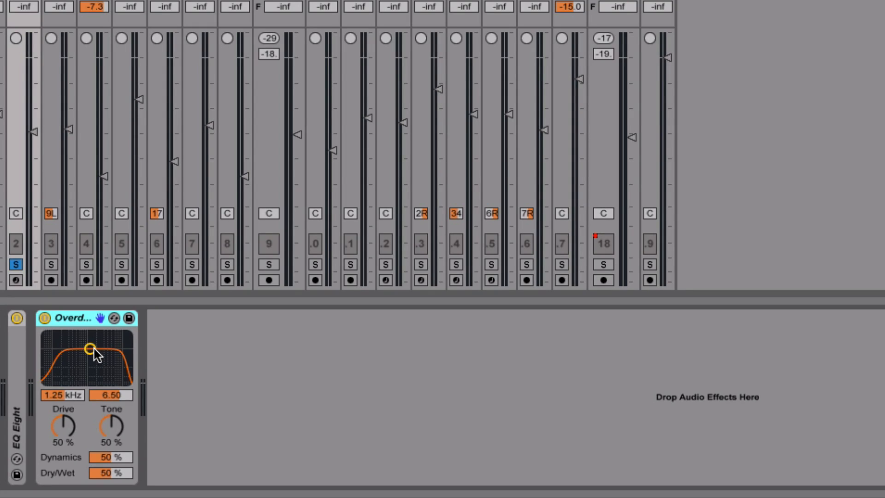
{"action": "mouse_move", "coordinate": [90, 349]}
{"action": "left_mouse_down"}
{"action": "mouse_move", "coordinate": [85, 364]}
{"action": "mouse_move", "coordinate": [57, 366]}
{"action": "mouse_move", "coordinate": [113, 368]}
{"action": "mouse_move", "coordinate": [83, 367]}
{"action": "mouse_move", "coordinate": [87, 358]}
{"action": "mouse_move", "coordinate": [52, 366]}
{"action": "mouse_move", "coordinate": [115, 362]}
{"action": "mouse_move", "coordinate": [85, 367]}
{"action": "mouse_move", "coordinate": [86, 346]}
{"action": "left_mouse_up"}
{"action": "left_click_drag", "start_coordinate": [61, 432], "coordinate": [60, 420]}
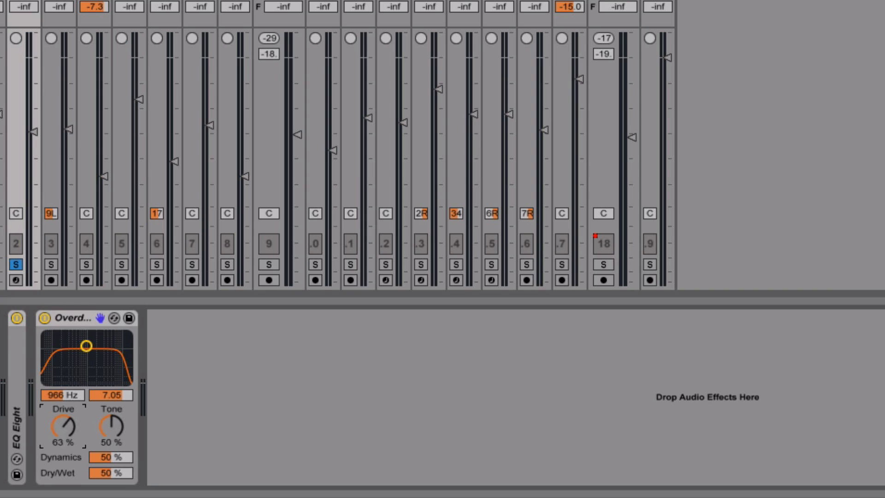
{"action": "mouse_move", "coordinate": [113, 429]}
{"action": "left_mouse_down"}
{"action": "mouse_move", "coordinate": [113, 405]}
{"action": "mouse_move", "coordinate": [113, 428]}
{"action": "left_mouse_up"}
Play the soloed Track 26 with the Overdrive bypassed and reactivate it to compare the sound
{"action": "left_click", "coordinate": [45, 318]}
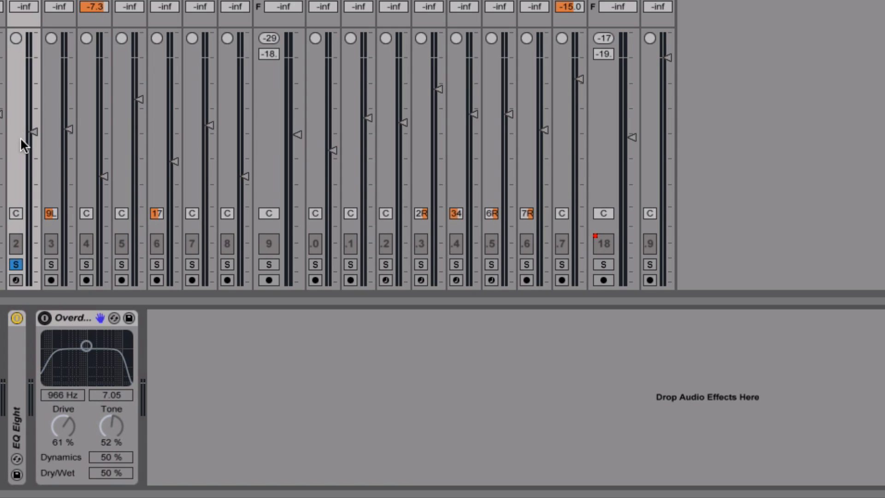
{"action": "key", "text": "space"}
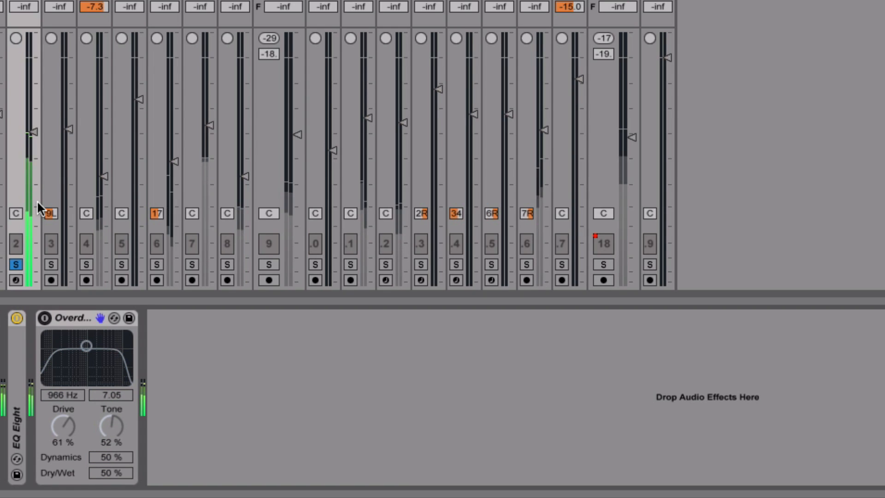
{"action": "left_click", "coordinate": [45, 317]}
Refine the Overdrive during playback to drive 37 %, tone 31 %, frequency 966 Hz and bandwidth 6.52
{"action": "left_click_drag", "start_coordinate": [71, 424], "coordinate": [71, 446]}
{"action": "left_click_drag", "start_coordinate": [118, 424], "coordinate": [119, 444]}
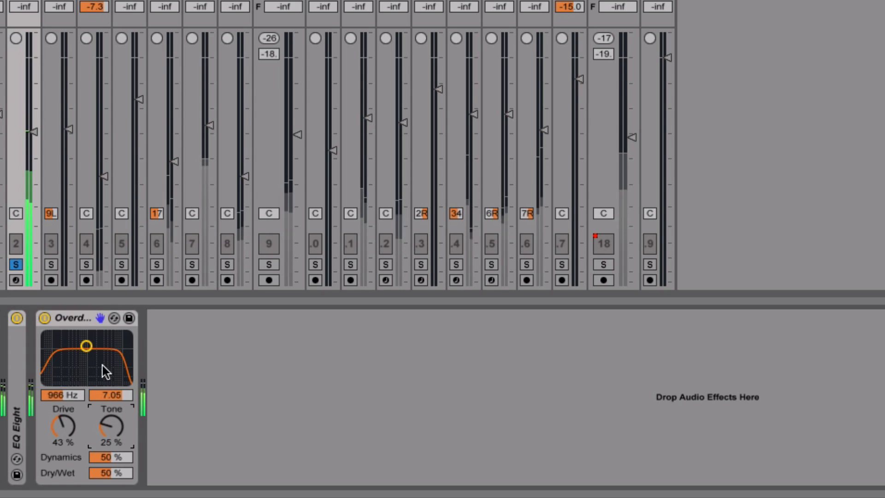
{"action": "mouse_move", "coordinate": [86, 346]}
{"action": "left_mouse_down"}
{"action": "mouse_move", "coordinate": [82, 364]}
{"action": "mouse_move", "coordinate": [57, 364]}
{"action": "mouse_move", "coordinate": [111, 363]}
{"action": "mouse_move", "coordinate": [85, 362]}
{"action": "left_mouse_up"}
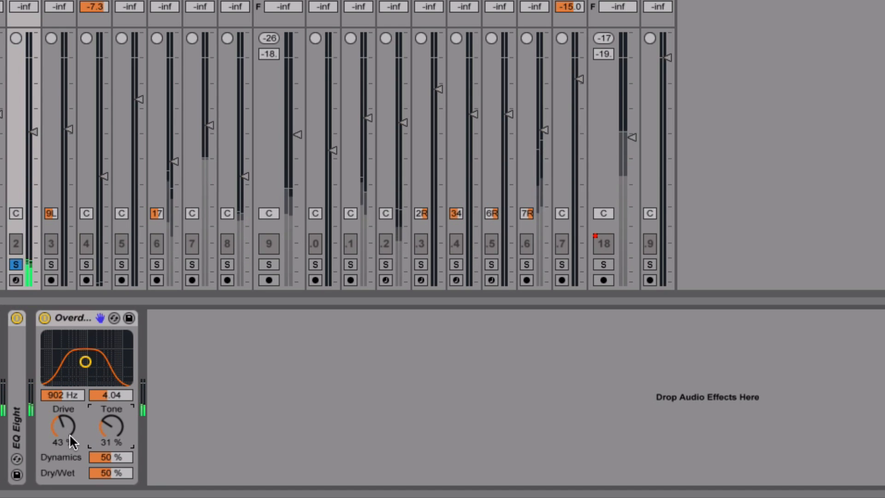
{"action": "left_click_drag", "start_coordinate": [69, 433], "coordinate": [67, 444]}
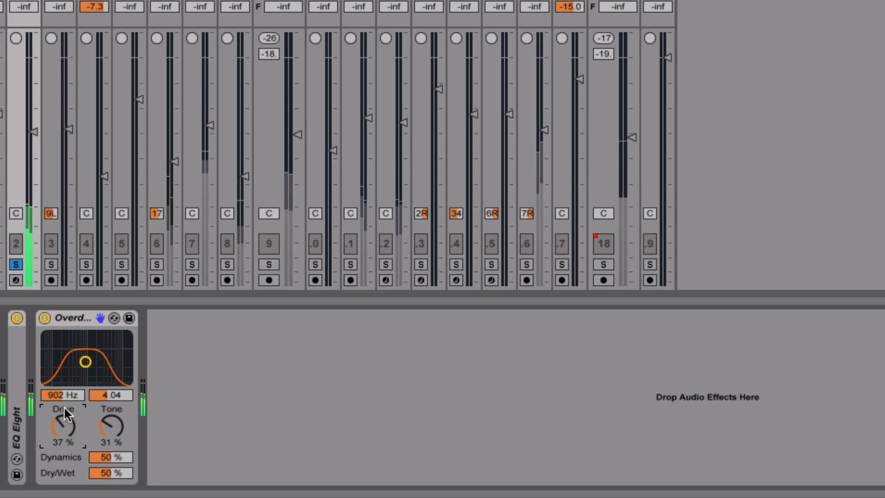
{"action": "left_click_drag", "start_coordinate": [85, 361], "coordinate": [86, 349]}
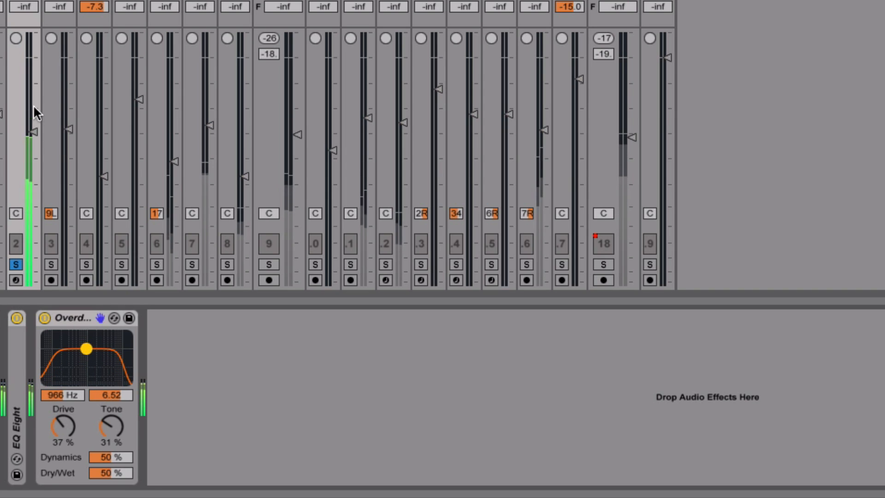
Unsolo Track 26 and compare the full mix with the Overdrive active and bypassed
{"action": "left_click", "coordinate": [18, 261]}
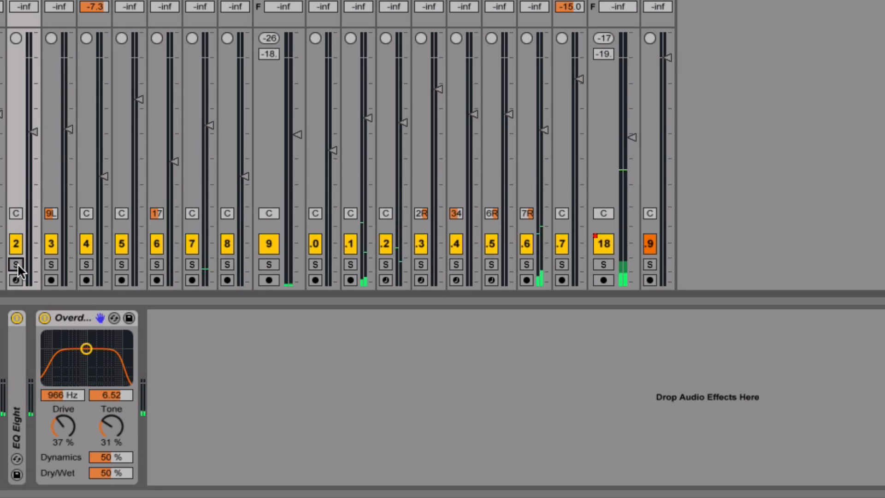
{"action": "left_click", "coordinate": [45, 318]}
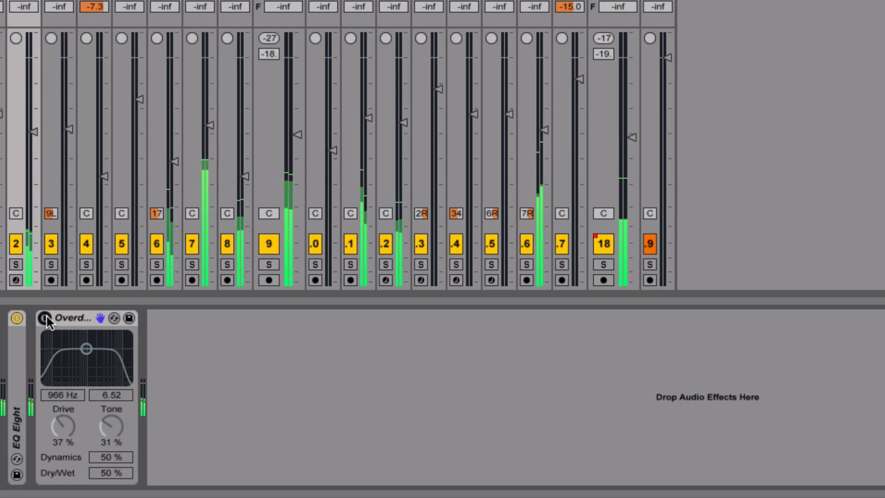
{"action": "left_click", "coordinate": [46, 317]}
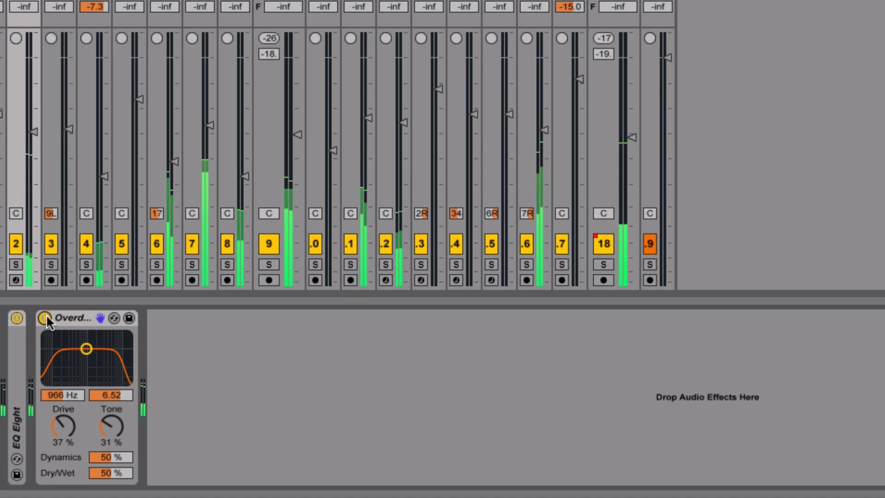
{"action": "left_click", "coordinate": [46, 317]}
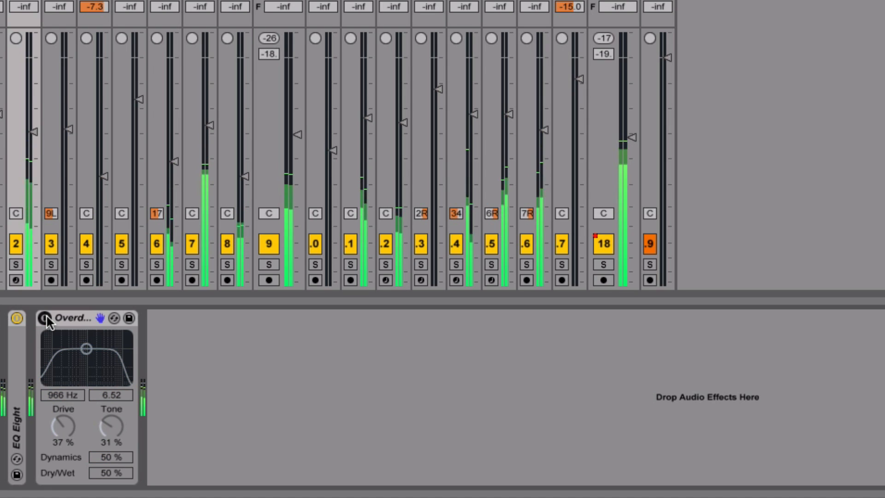
Reactivate the Overdrive, set its tone to 37 % with the drive at 37 %, and stop playback
{"action": "left_click", "coordinate": [46, 317]}
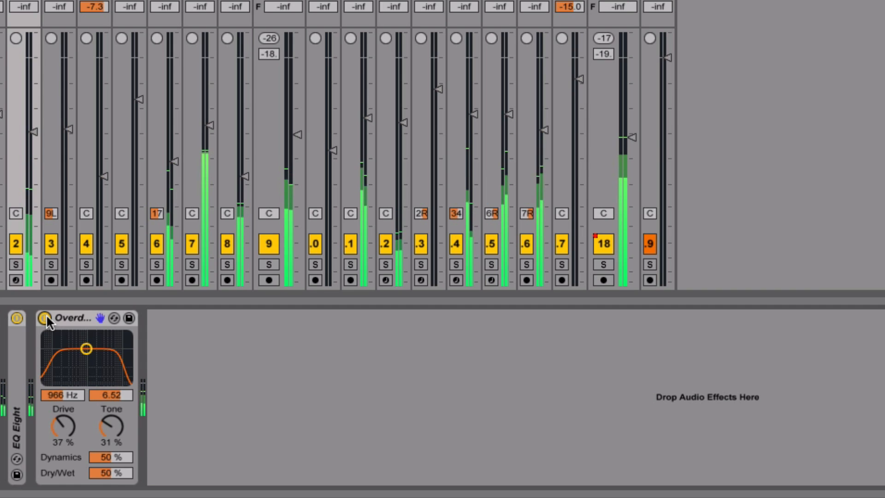
{"action": "mouse_move", "coordinate": [67, 433]}
{"action": "left_mouse_down"}
{"action": "mouse_move", "coordinate": [66, 424]}
{"action": "mouse_move", "coordinate": [112, 420]}
{"action": "mouse_move", "coordinate": [111, 428]}
{"action": "mouse_move", "coordinate": [68, 438]}
{"action": "left_mouse_up"}
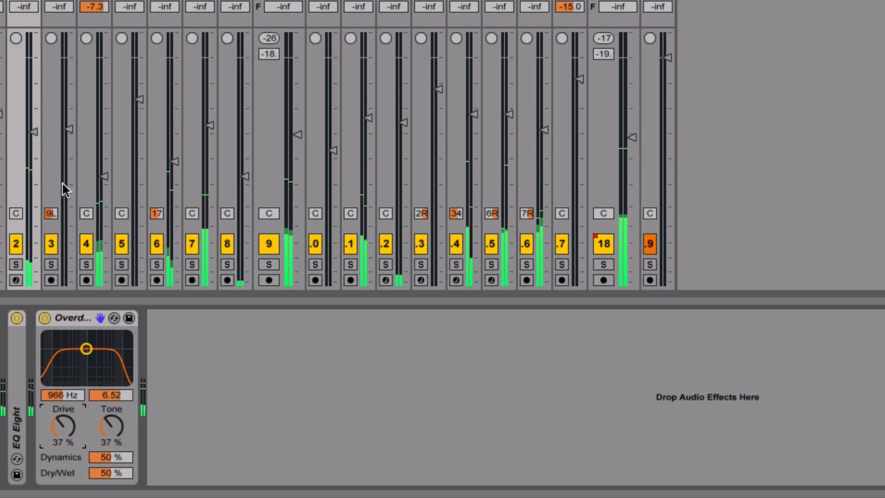
{"action": "key", "text": "space"}
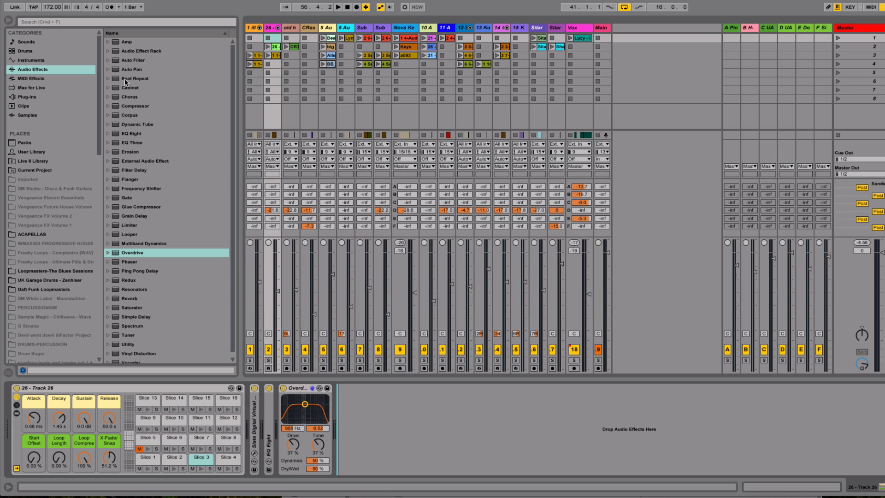
Add a Beat Repeat to the Vox track and play the track soloed with the effect's output mode on Ins
{"action": "left_click_drag", "start_coordinate": [124, 78], "coordinate": [595, 414]}
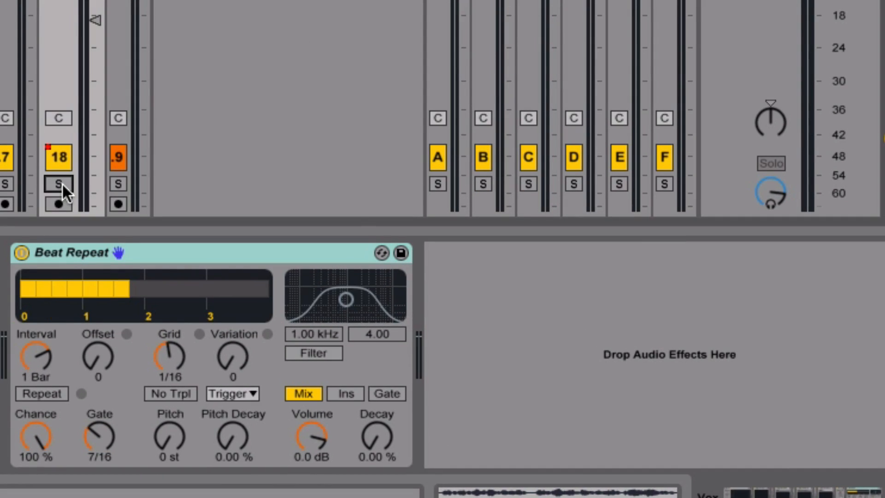
{"action": "left_click", "coordinate": [58, 183]}
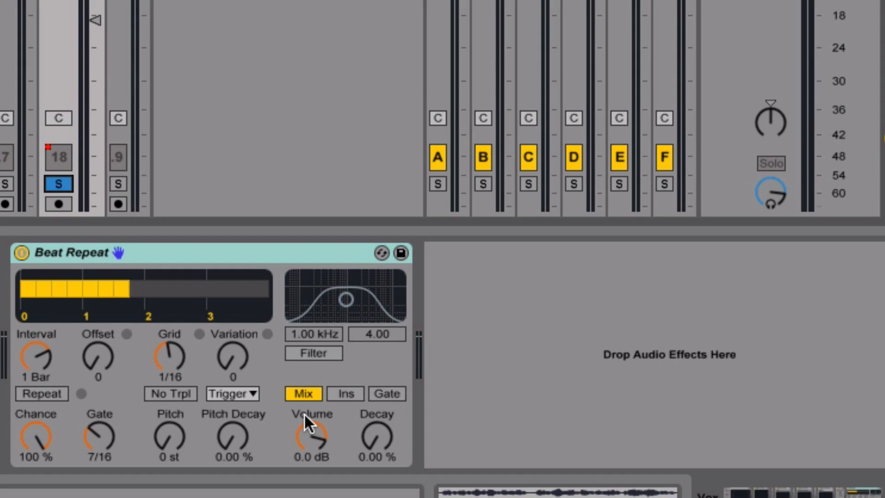
{"action": "left_click", "coordinate": [343, 394]}
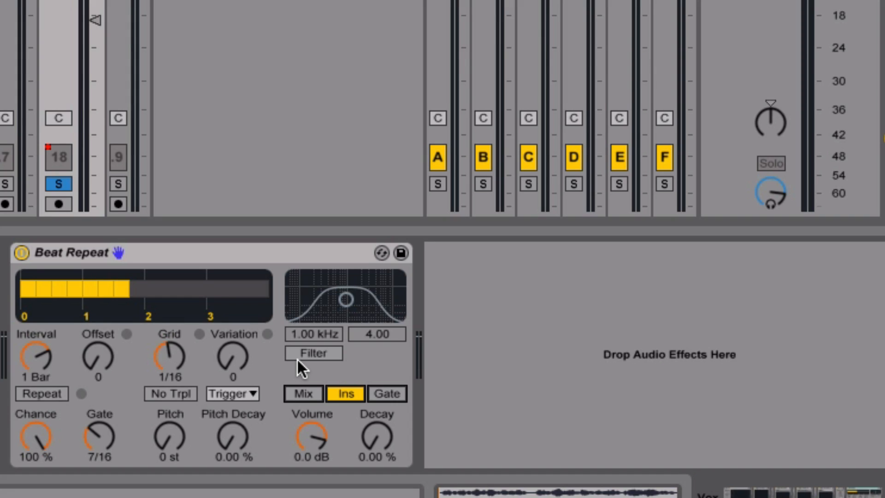
{"action": "key", "text": "space"}
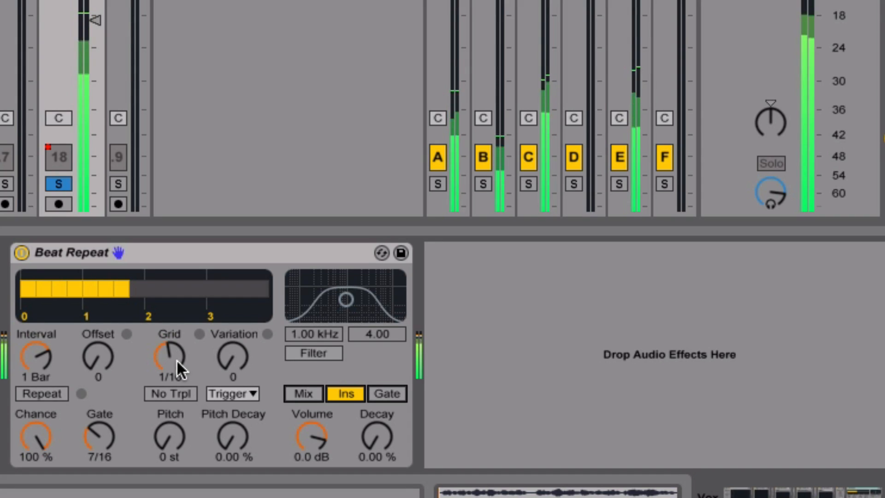
Set the Beat Repeat grid to 1/8 and its pitch to -12 st, and play the result
{"action": "left_click_drag", "start_coordinate": [170, 360], "coordinate": [170, 341]}
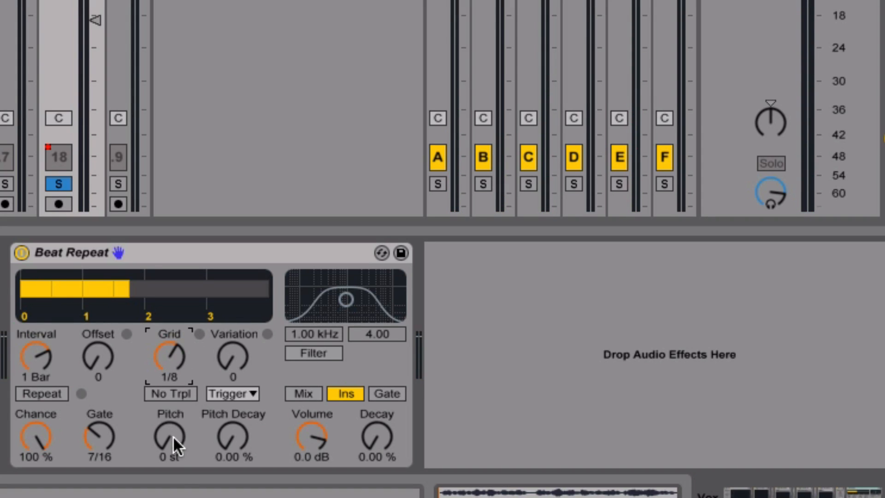
{"action": "left_click_drag", "start_coordinate": [173, 435], "coordinate": [173, 402]}
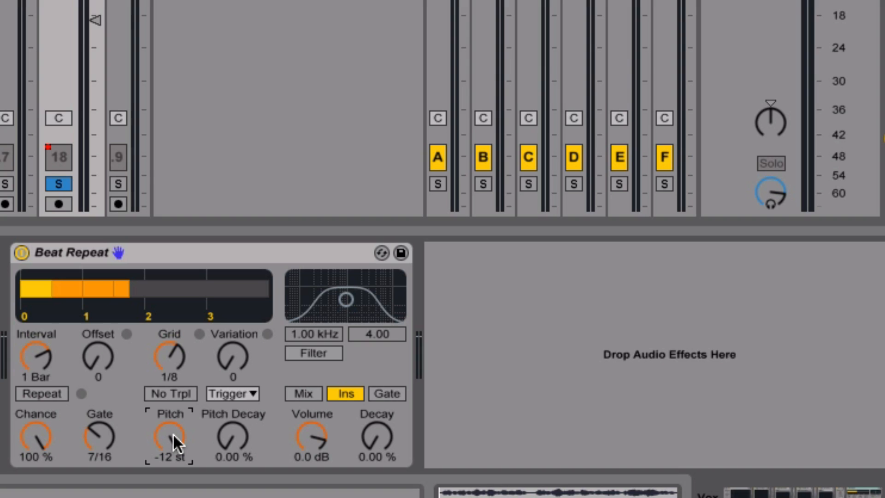
{"action": "key", "text": "space"}
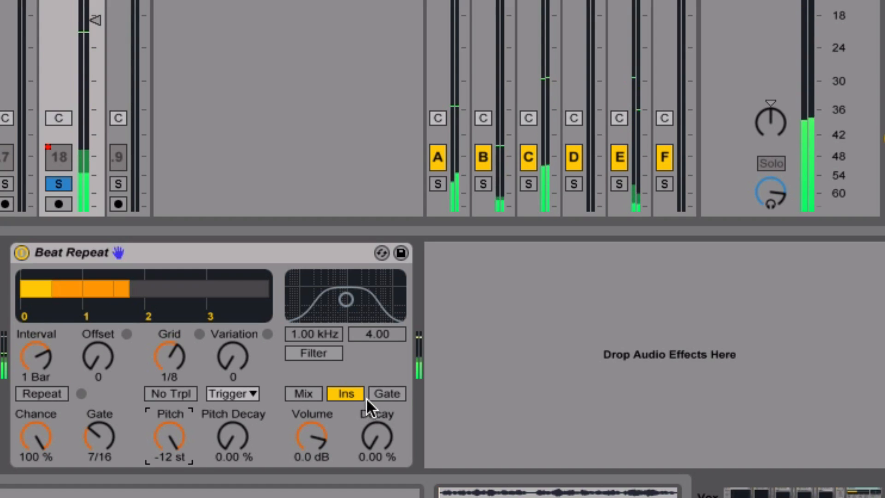
Try Beat Repeat's Gate mode, return to Ins, and enable its filter at 2.17 kHz with width 3.42 for playback
{"action": "left_click", "coordinate": [385, 394]}
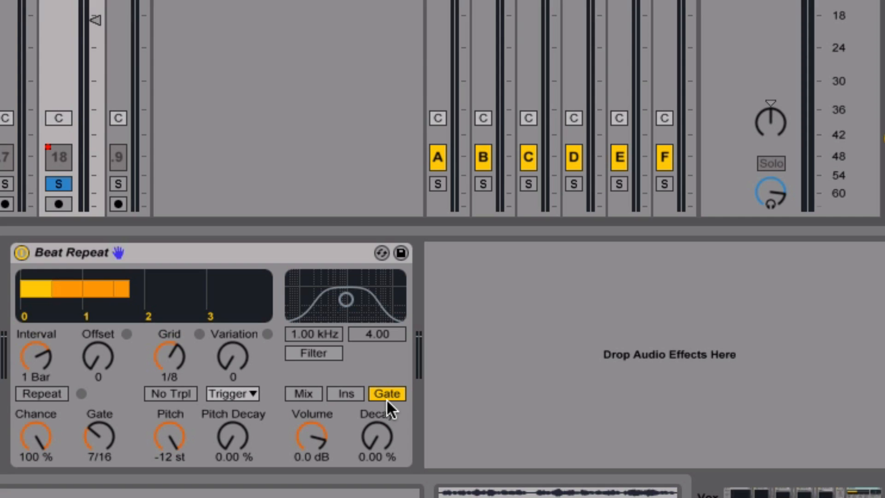
{"action": "left_click", "coordinate": [354, 394]}
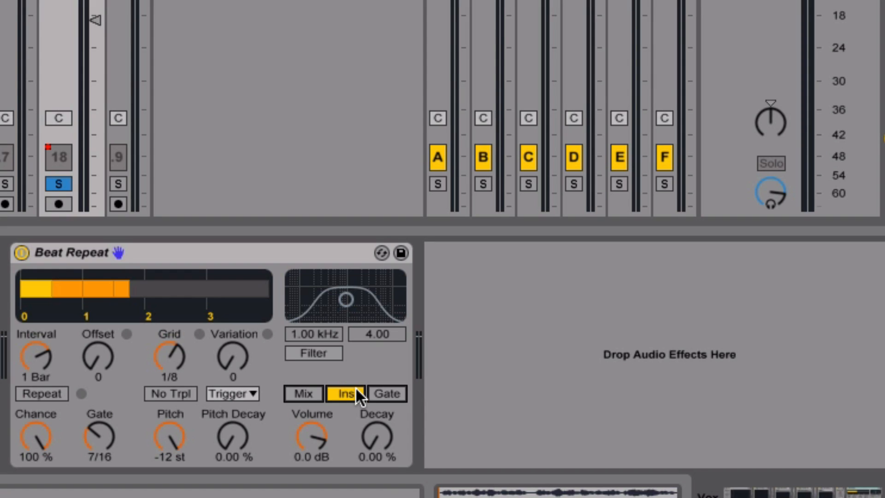
{"action": "left_click", "coordinate": [314, 353]}
{"action": "mouse_move", "coordinate": [348, 299]}
{"action": "left_mouse_down"}
{"action": "mouse_move", "coordinate": [326, 302]}
{"action": "mouse_move", "coordinate": [325, 292]}
{"action": "mouse_move", "coordinate": [317, 308]}
{"action": "mouse_move", "coordinate": [360, 300]}
{"action": "left_mouse_up"}
{"action": "key", "text": "space"}
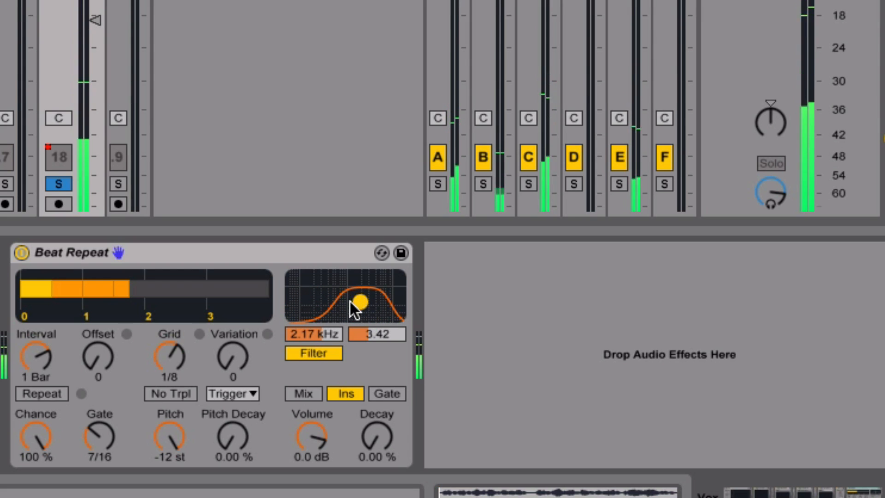
Reset the Beat Repeat pitch to 0 st, turn on its continuous Repeat, and disable its filter
{"action": "left_click_drag", "start_coordinate": [170, 435], "coordinate": [169, 489]}
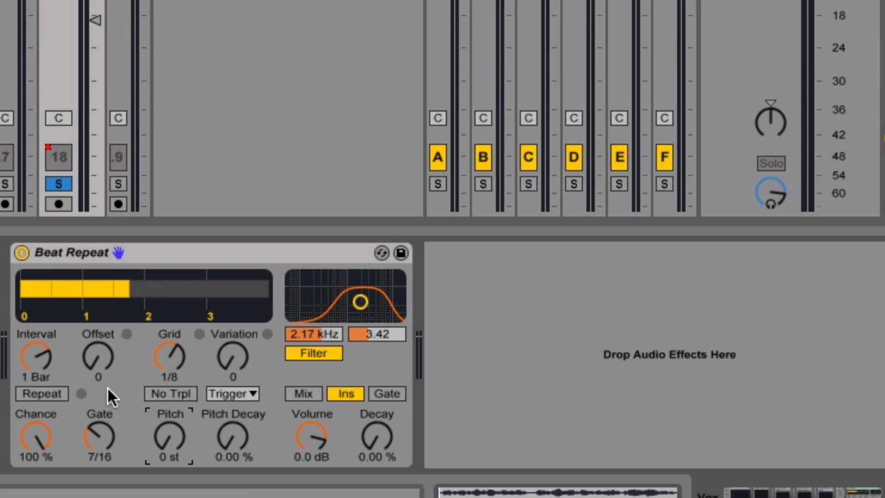
{"action": "left_click", "coordinate": [42, 392]}
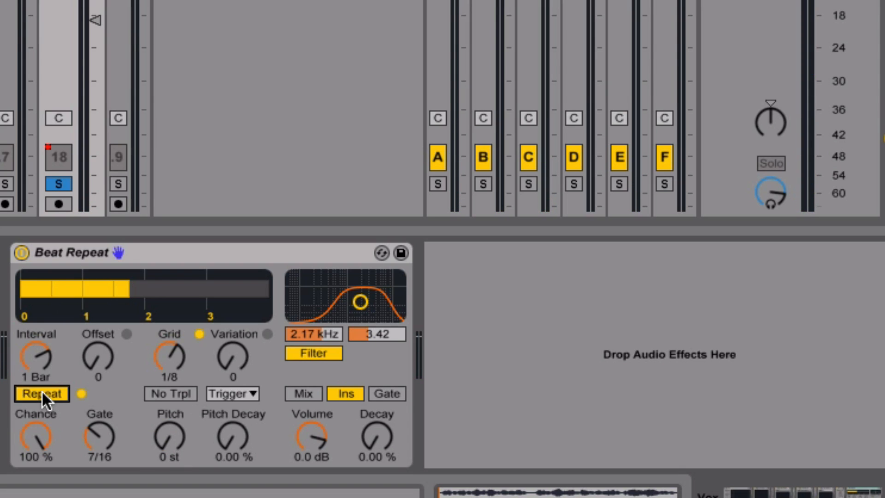
{"action": "left_click", "coordinate": [308, 351]}
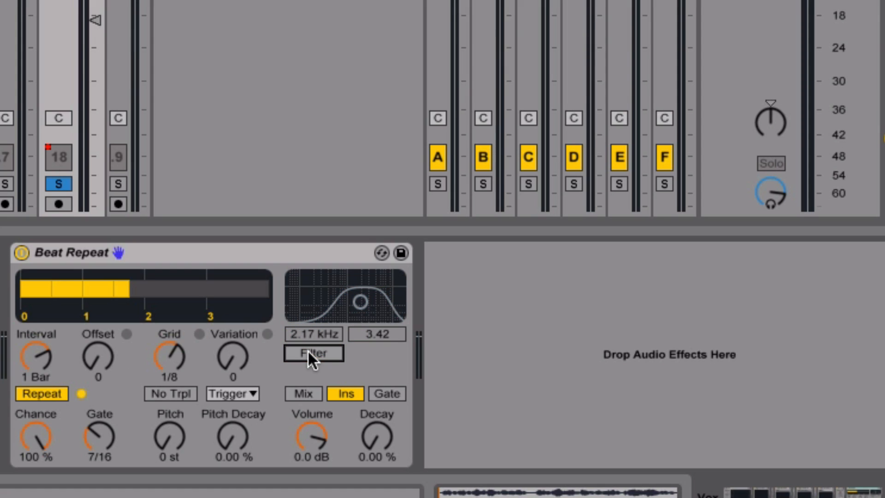
Briefly view the key mapping mode, and toggle the Beat Repeat on and off during playback to punch the stutter in and out
{"action": "left_click", "coordinate": [21, 249]}
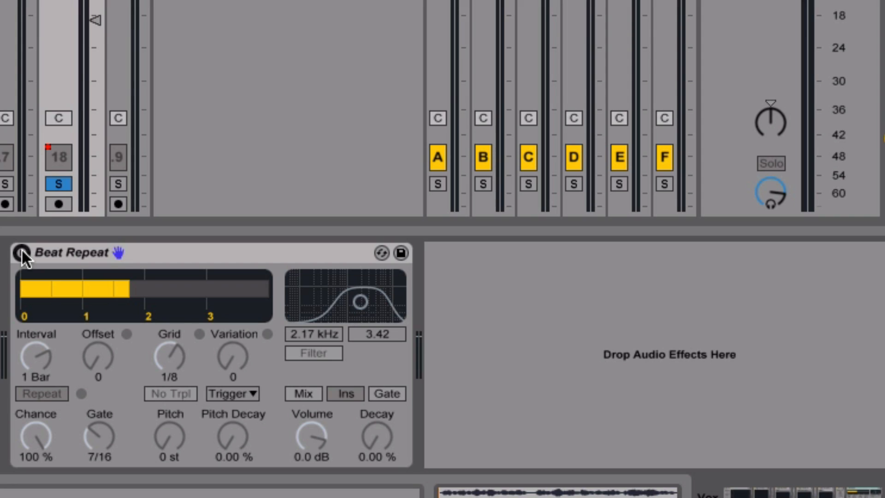
{"action": "key", "text": "ctrl+k"}
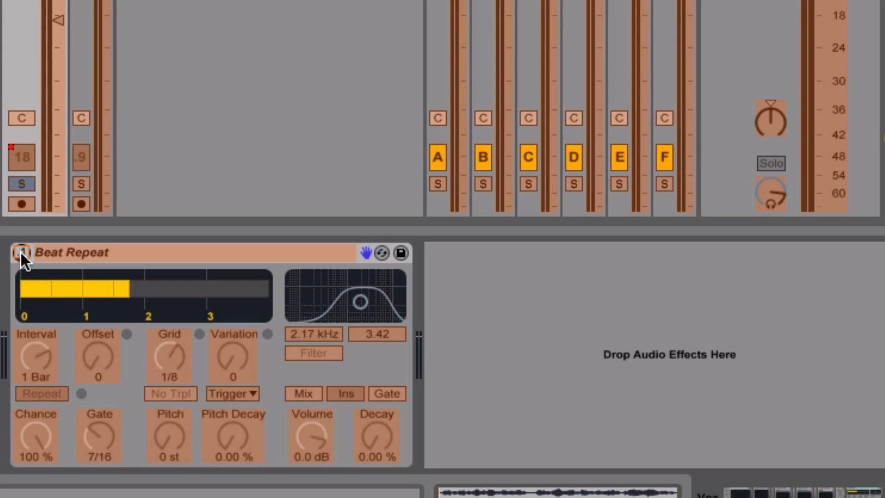
{"action": "key", "text": "ctrl+k"}
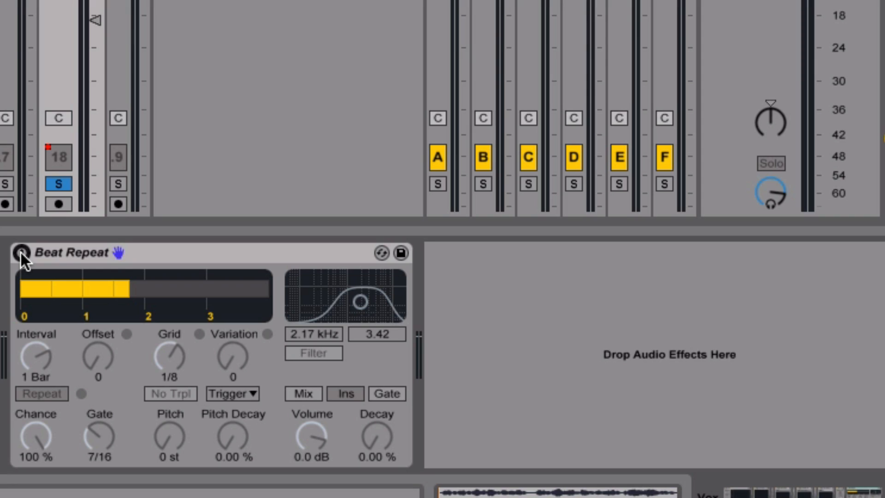
{"action": "left_click", "coordinate": [20, 252]}
{"action": "left_click", "coordinate": [21, 252]}
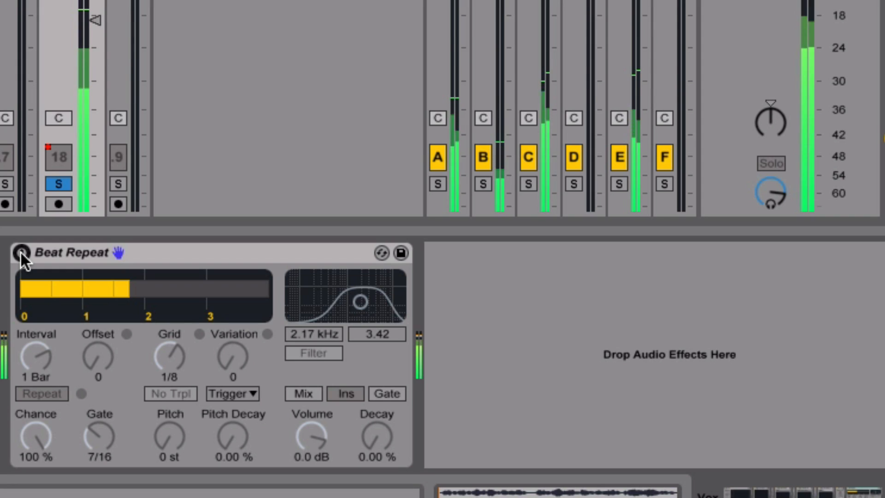
{"action": "left_click", "coordinate": [21, 252]}
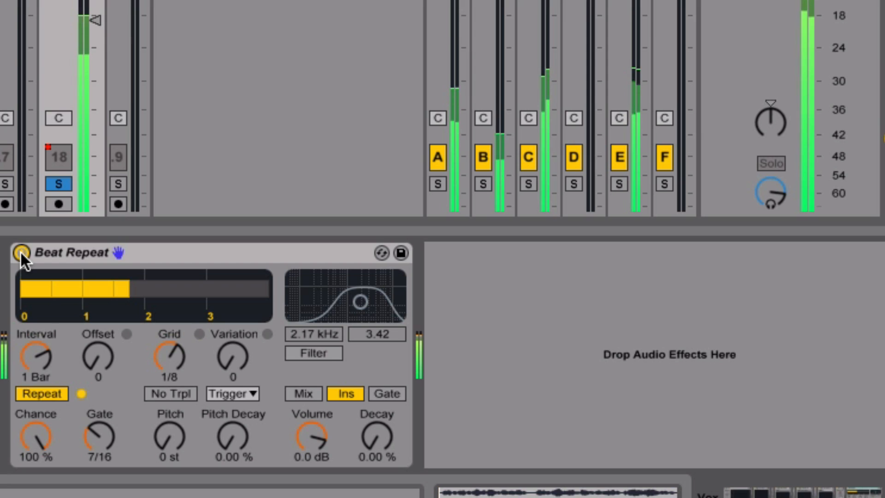
{"action": "left_click", "coordinate": [20, 253]}
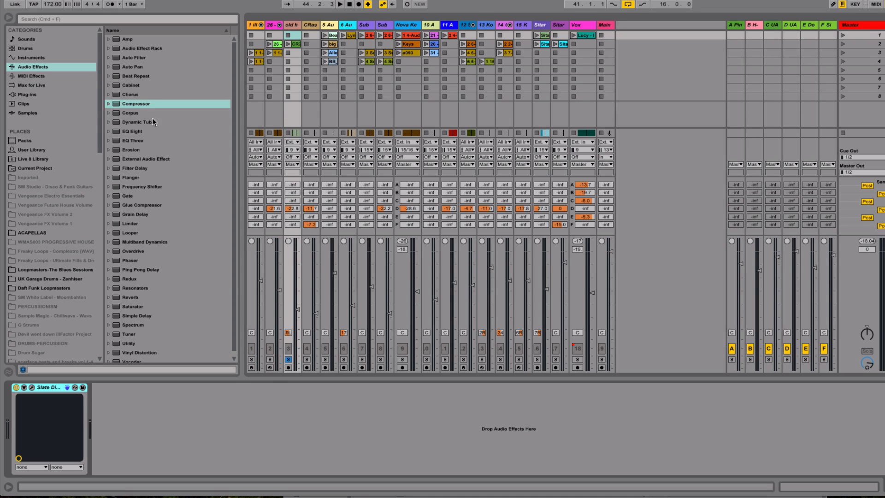
Add a Compressor to track 3, set its ratio to 2.47 : 1, and try the automatic release before turning it off
{"action": "left_click_drag", "start_coordinate": [135, 105], "coordinate": [291, 99]}
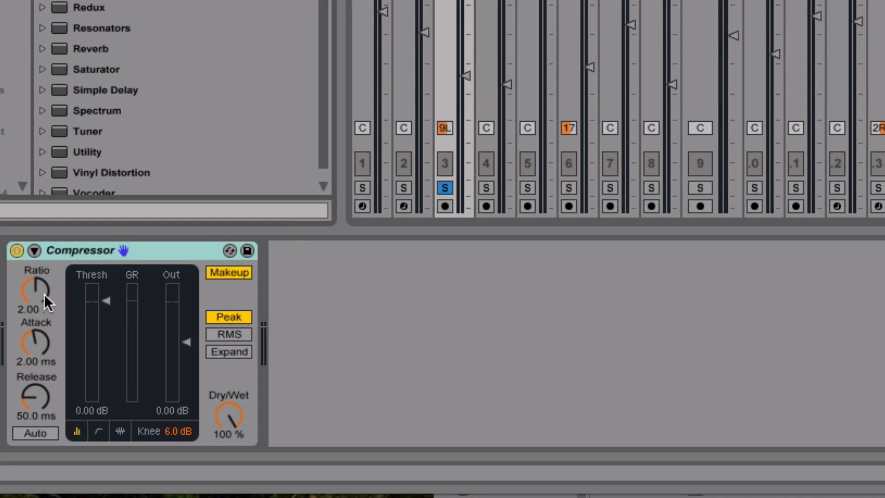
{"action": "left_click_drag", "start_coordinate": [44, 294], "coordinate": [39, 313]}
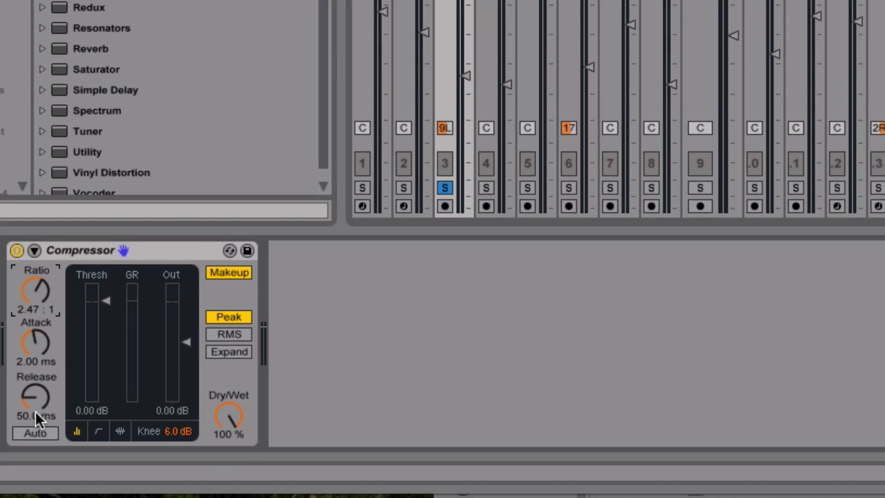
{"action": "left_click", "coordinate": [35, 434]}
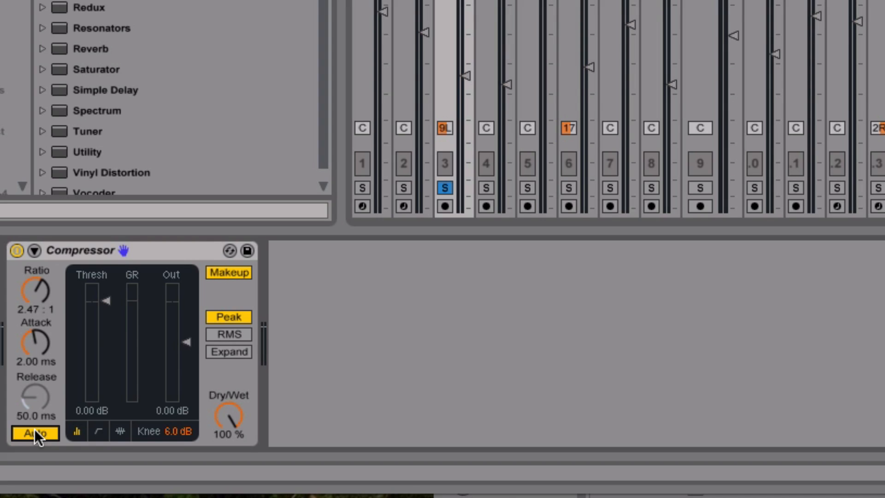
{"action": "left_click", "coordinate": [35, 432]}
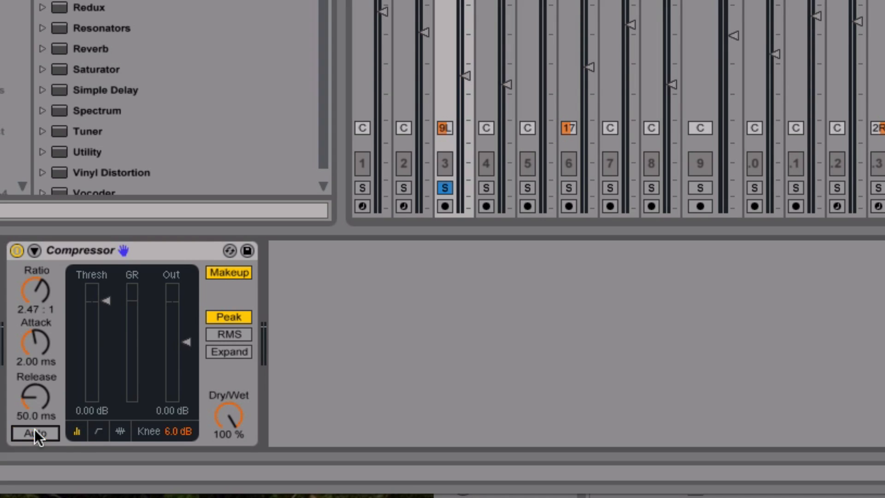
Switch the Compressor to its activity view and lower the threshold to -20.1 dB during playback
{"action": "left_click", "coordinate": [98, 431]}
{"action": "left_click", "coordinate": [119, 431]}
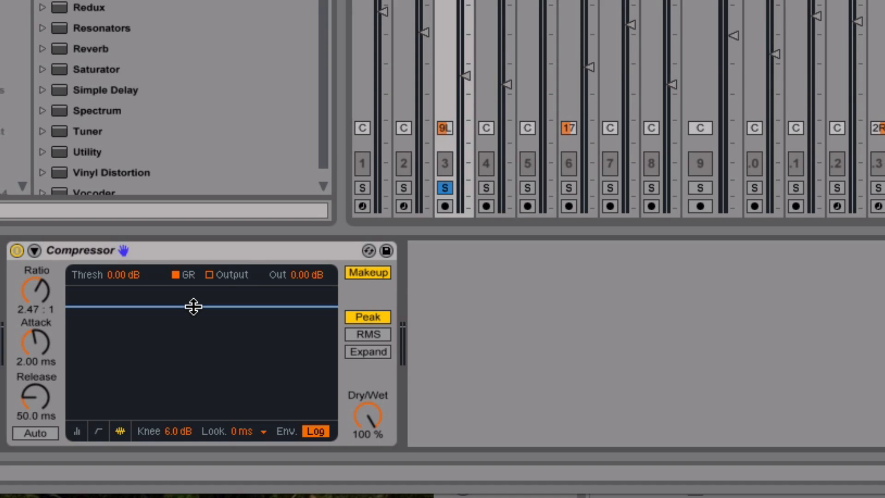
{"action": "key", "text": "space"}
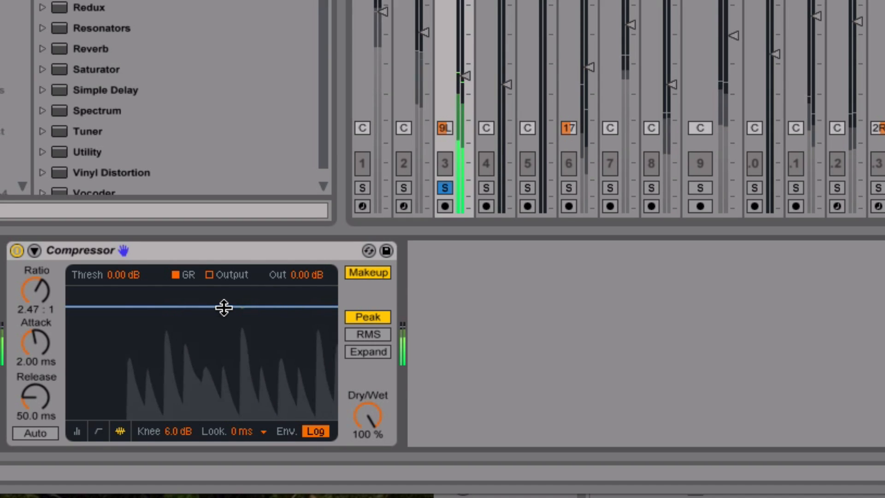
{"action": "left_click_drag", "start_coordinate": [224, 308], "coordinate": [224, 371]}
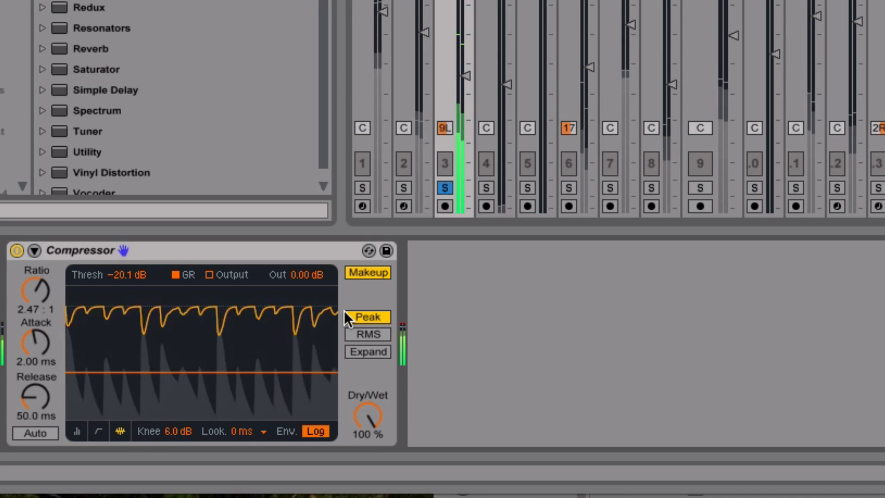
Set the Compressor's dry/wet to 44 %, disable Makeup, and raise the output gain to 3.63 dB in the basic meter view
{"action": "left_click_drag", "start_coordinate": [364, 413], "coordinate": [364, 461]}
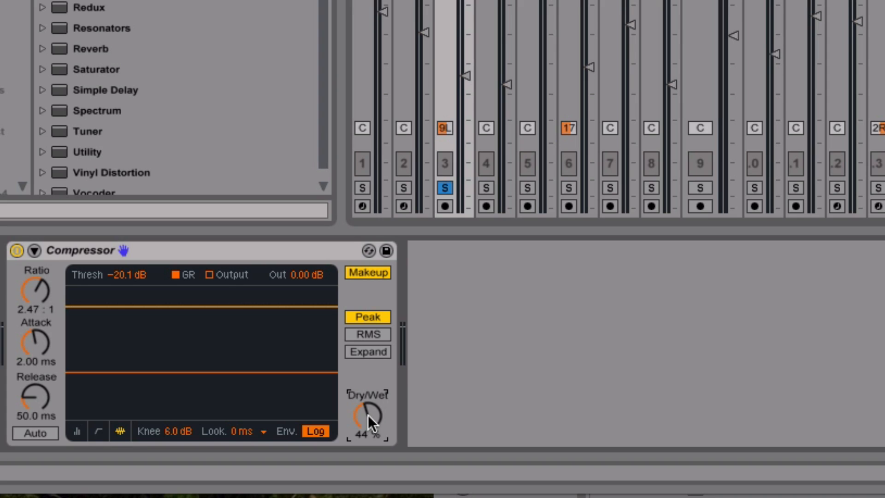
{"action": "left_click", "coordinate": [358, 273]}
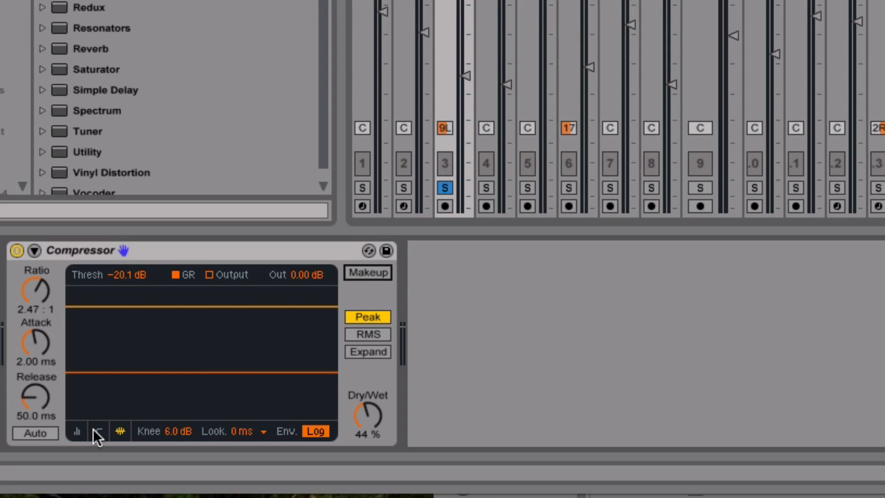
{"action": "left_click", "coordinate": [77, 430]}
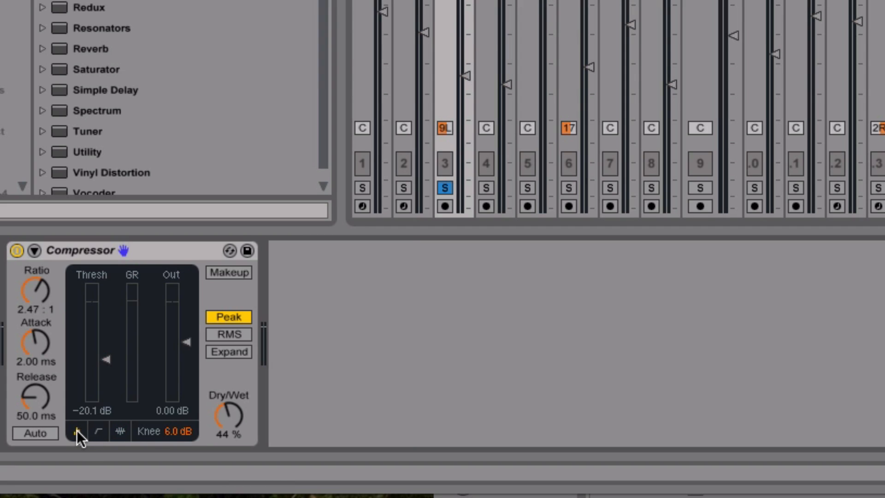
{"action": "left_click_drag", "start_coordinate": [185, 343], "coordinate": [185, 336]}
Expand the Compressor's sidechain section, enable Sidechain, and choose the 1-ill Battle Axe track as its audio source
{"action": "left_click", "coordinate": [33, 250]}
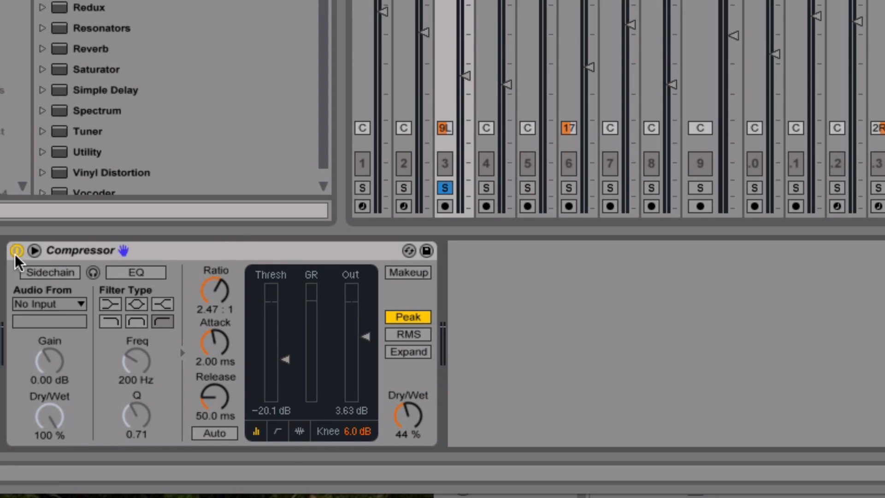
{"action": "left_click", "coordinate": [33, 250]}
{"action": "left_click", "coordinate": [34, 250]}
{"action": "left_click", "coordinate": [43, 273]}
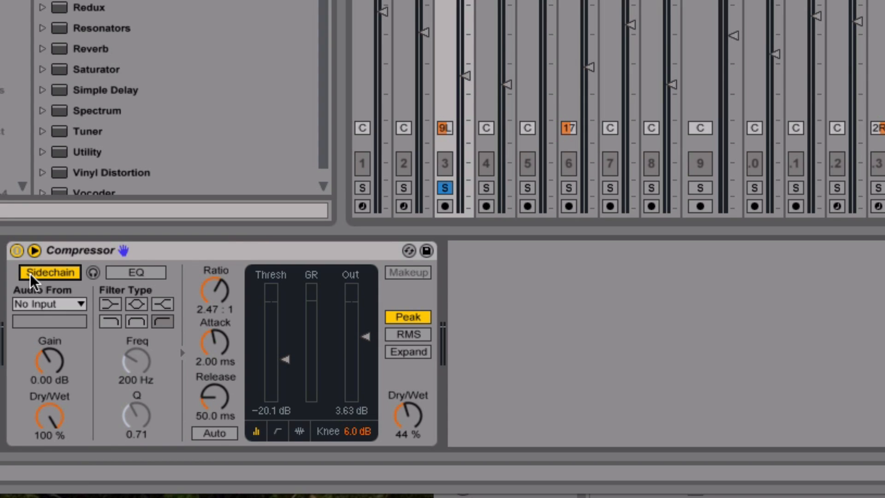
{"action": "left_click", "coordinate": [45, 304]}
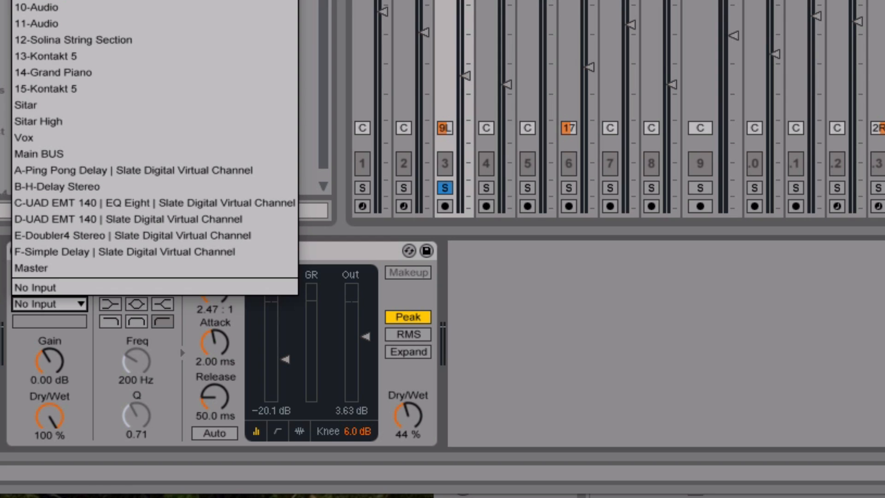
{"action": "left_click", "coordinate": [207, 1]}
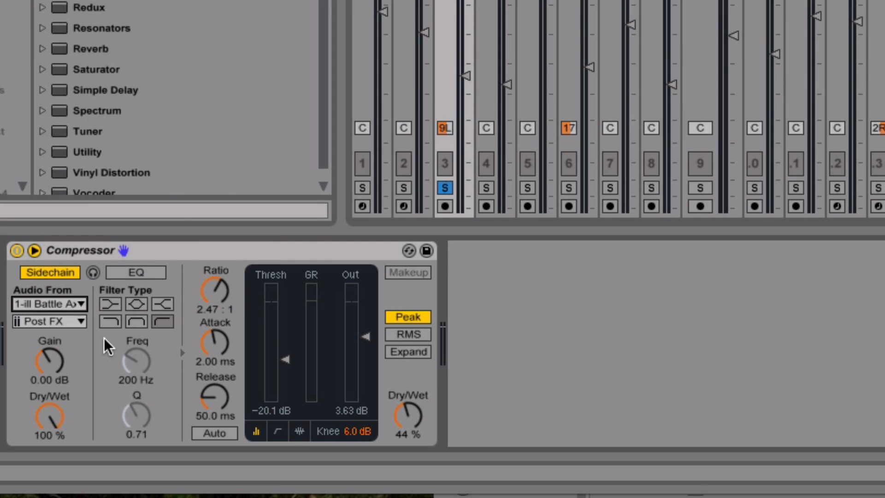
Set the sidechain source's tap point to one of the drum rack's Pre FX outputs
{"action": "left_click", "coordinate": [60, 321]}
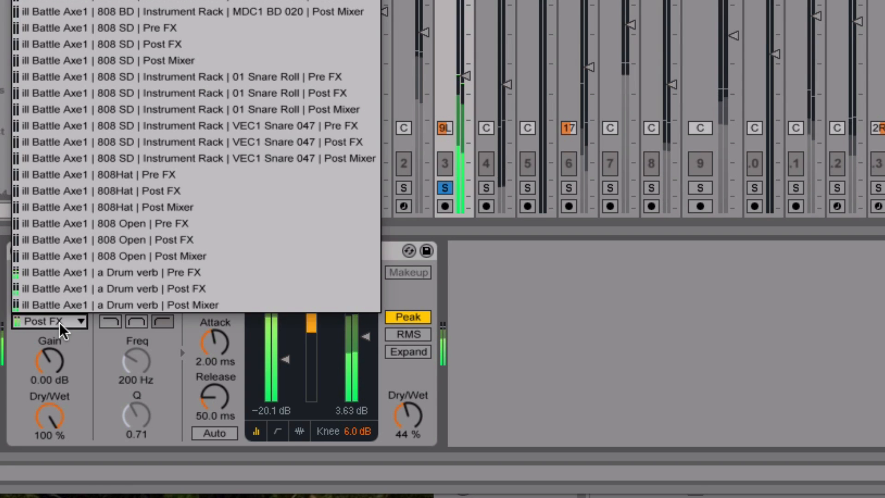
{"action": "key", "text": "Escape"}
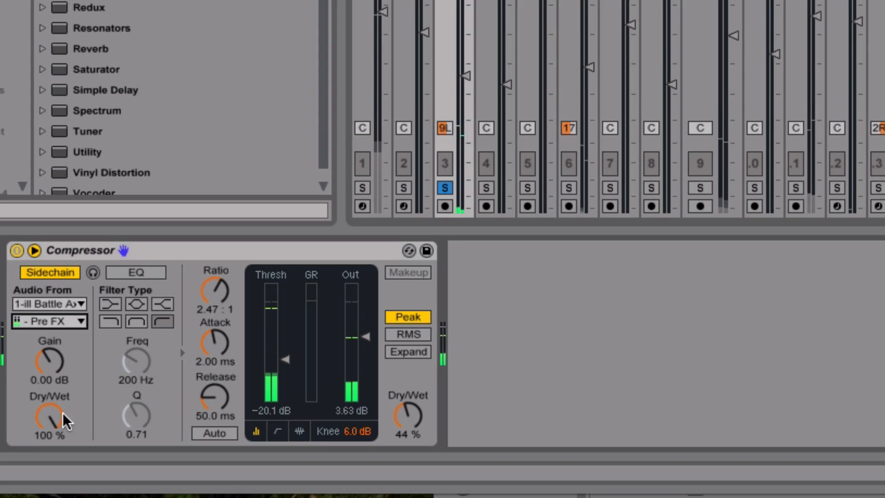
{"action": "mouse_move", "coordinate": [39, 408]}
{"action": "left_mouse_down"}
{"action": "mouse_move", "coordinate": [40, 454]}
{"action": "mouse_move", "coordinate": [40, 408]}
{"action": "left_mouse_up"}
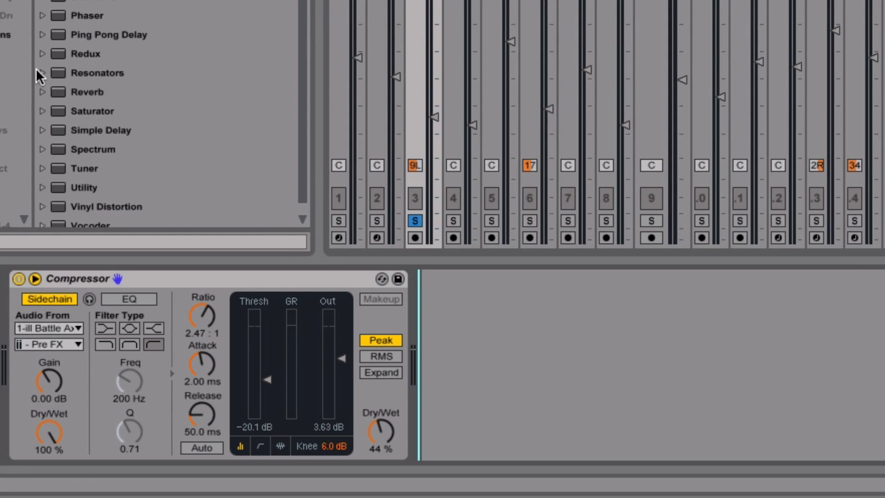
Add a Saturator after the Compressor on track 3 and set its drive to 9.14 dB during playback
{"action": "left_click_drag", "start_coordinate": [78, 111], "coordinate": [534, 335]}
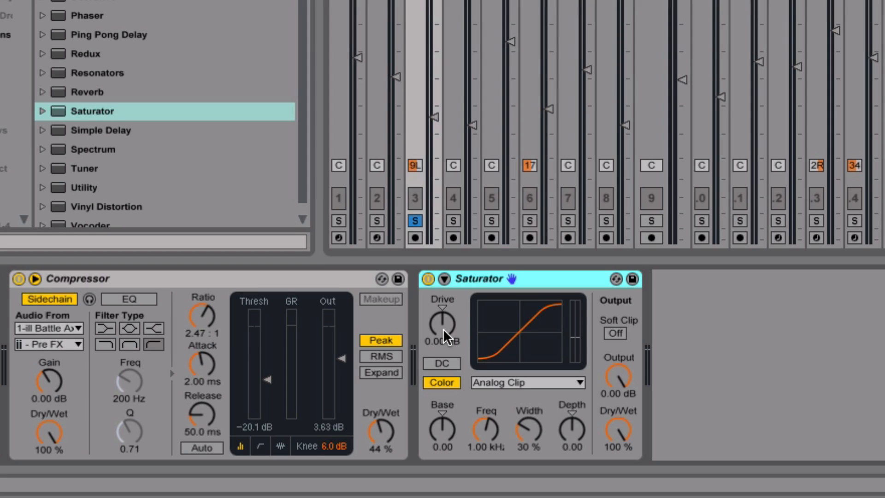
{"action": "left_click_drag", "start_coordinate": [443, 328], "coordinate": [443, 314]}
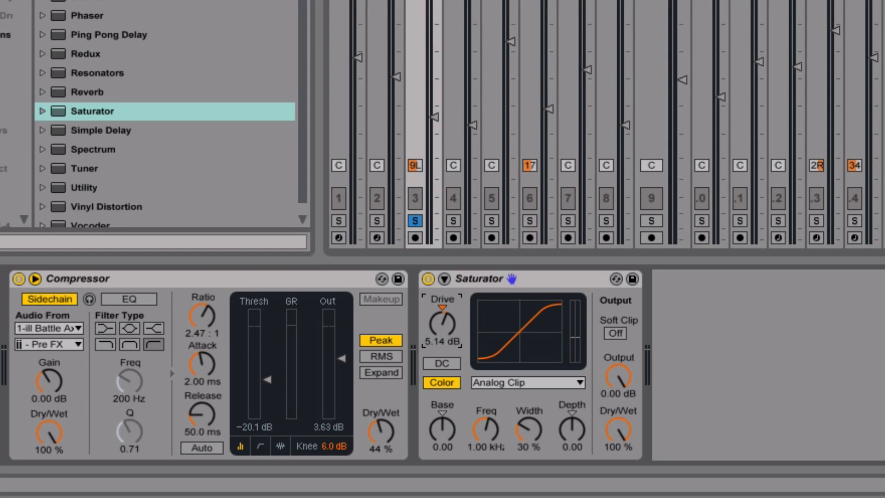
{"action": "double_click", "coordinate": [443, 325]}
{"action": "key", "text": "space"}
{"action": "left_click_drag", "start_coordinate": [443, 326], "coordinate": [443, 321]}
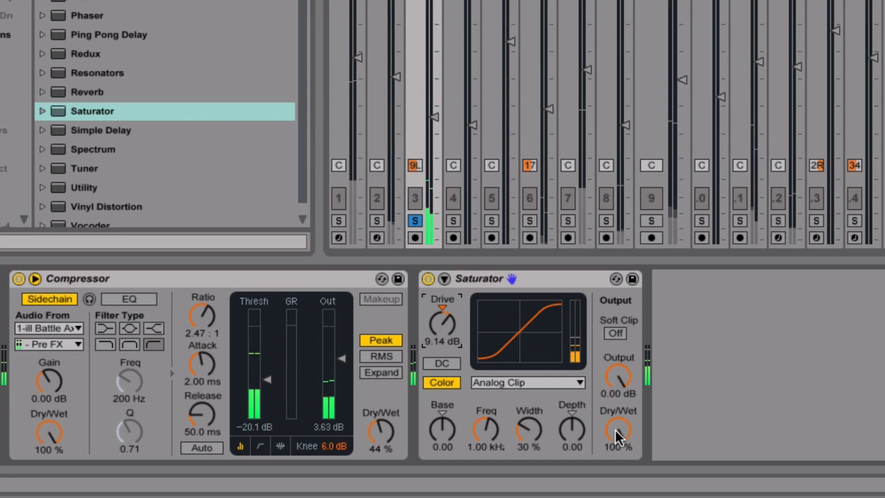
Lower the Saturator's output to -5.43 dB while playing the track
{"action": "left_click", "coordinate": [624, 385]}
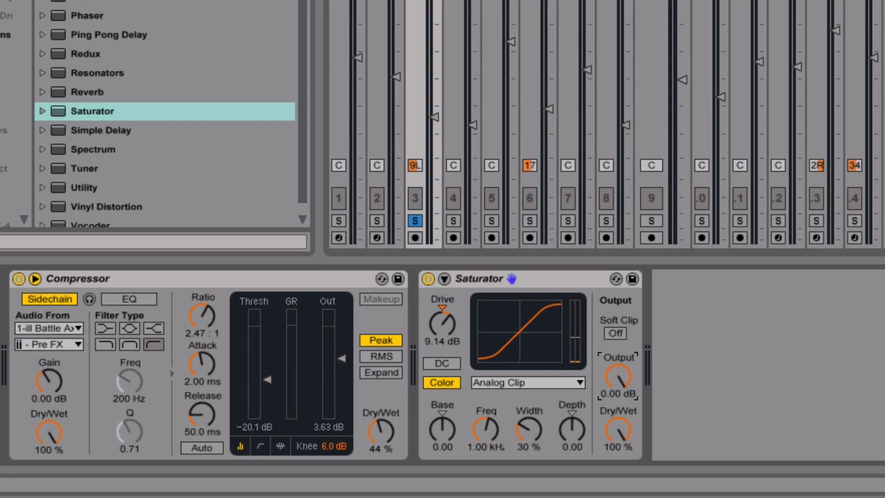
{"action": "mouse_move", "coordinate": [624, 380]}
{"action": "left_mouse_down"}
{"action": "mouse_move", "coordinate": [625, 399]}
{"action": "mouse_move", "coordinate": [626, 390]}
{"action": "left_mouse_up"}
{"action": "key", "text": "space"}
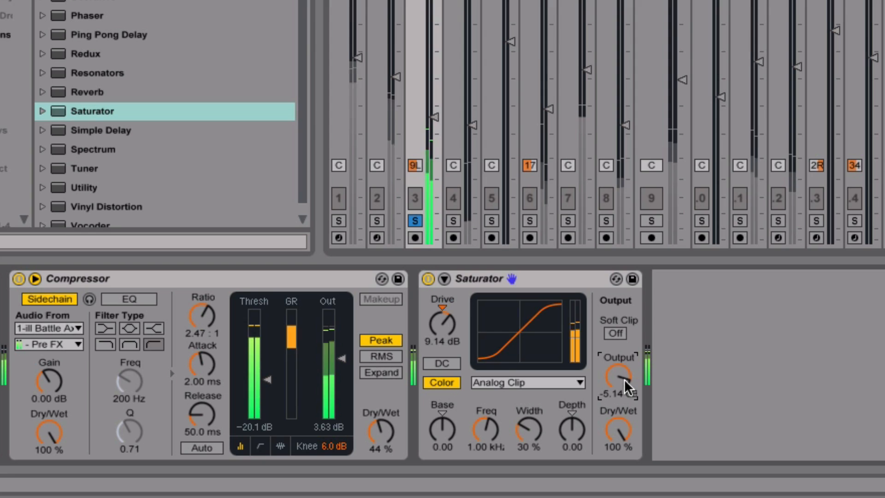
{"action": "left_click_drag", "start_coordinate": [623, 378], "coordinate": [624, 381]}
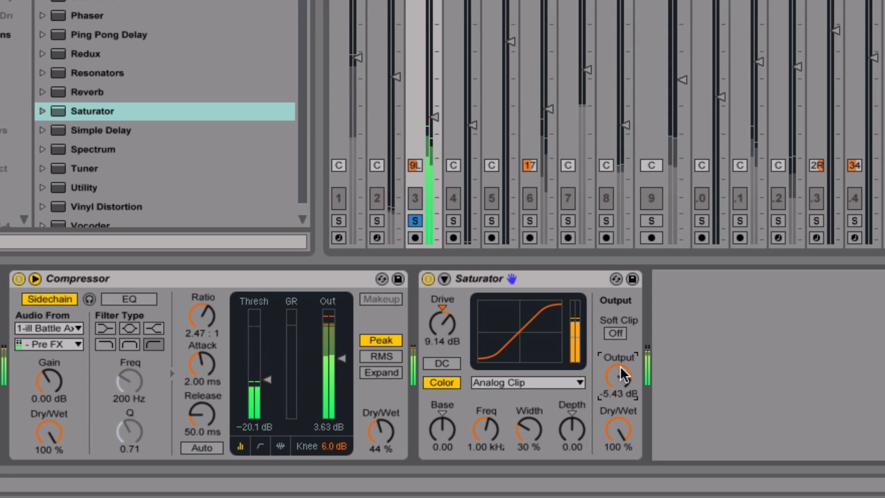
Turn on the Saturator's Soft Clip and change its curve type to Medium Curve
{"action": "left_click", "coordinate": [615, 333]}
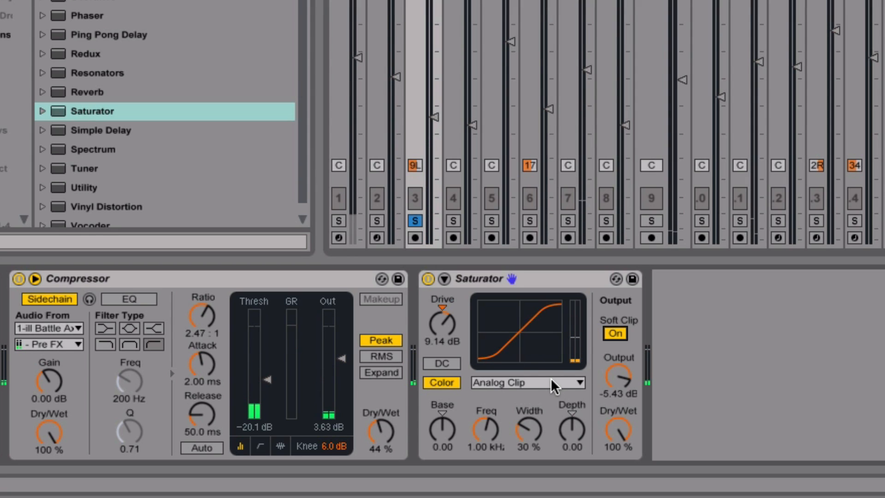
{"action": "left_click", "coordinate": [526, 381]}
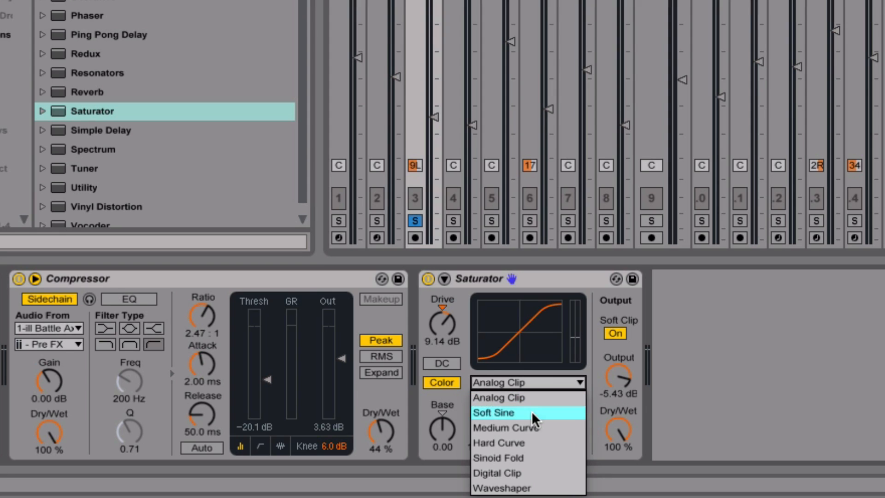
{"action": "left_click", "coordinate": [530, 430]}
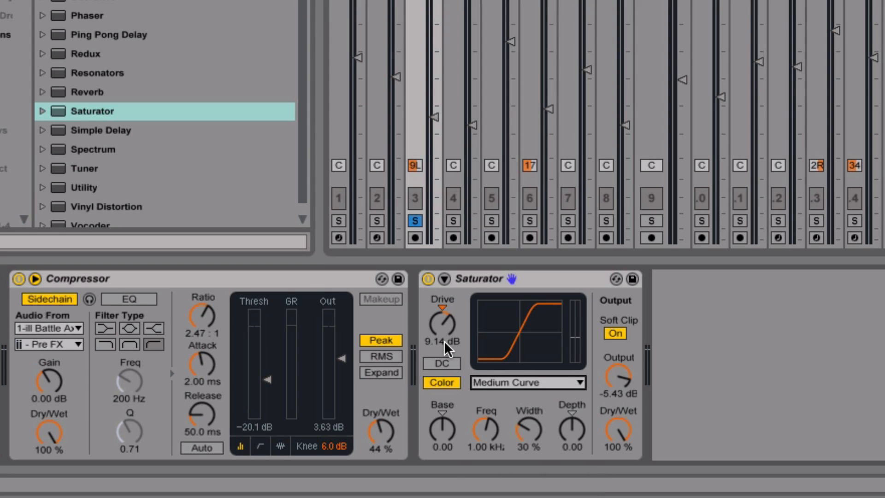
Raise the Saturator's drive to 9.71 dB during playback and try the Sinoid Fold curve type
{"action": "key", "text": "space"}
{"action": "left_click_drag", "start_coordinate": [436, 329], "coordinate": [436, 327]}
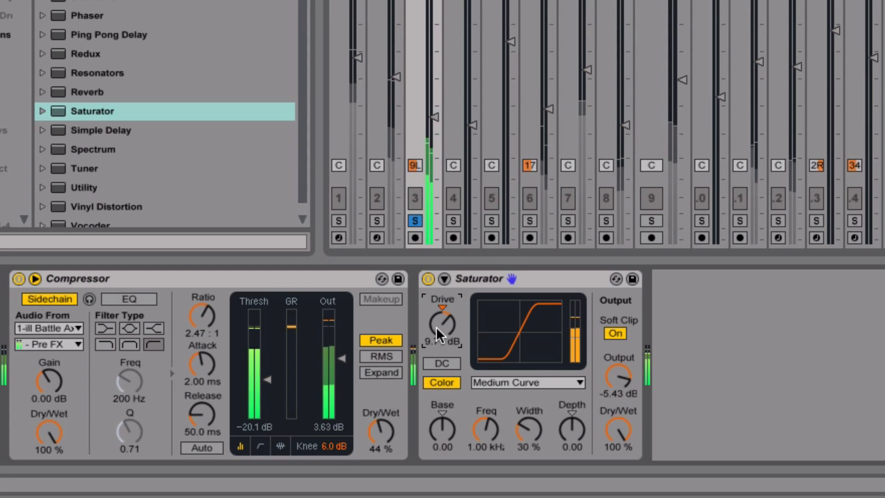
{"action": "left_click", "coordinate": [546, 385]}
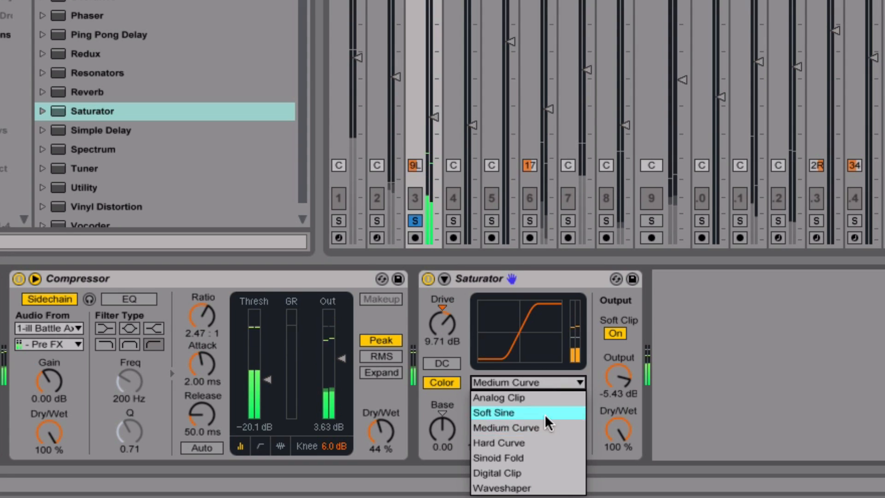
{"action": "left_click", "coordinate": [545, 458]}
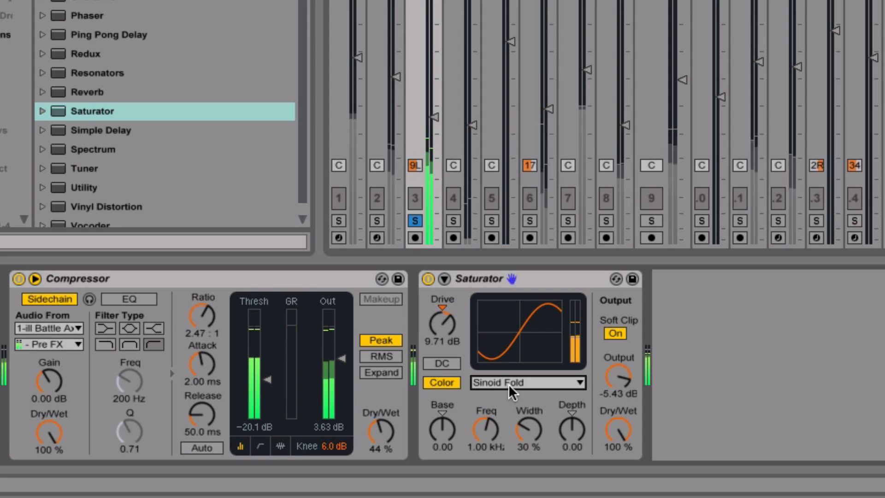
Switch the Saturator to Waveshaper and set its Curve to 64.1 %, Depth to 75.8 % and Damp to 10.2 % in the expanded controls
{"action": "left_click", "coordinate": [508, 384]}
{"action": "left_click", "coordinate": [518, 489]}
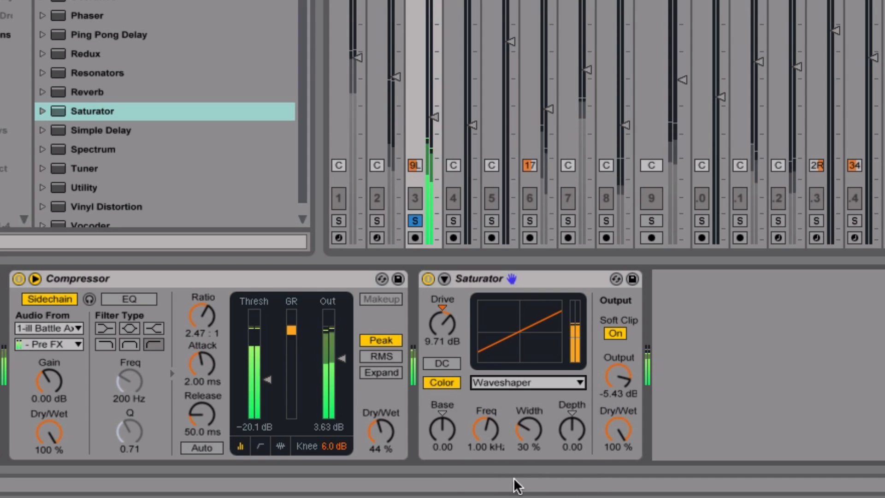
{"action": "left_click", "coordinate": [444, 278]}
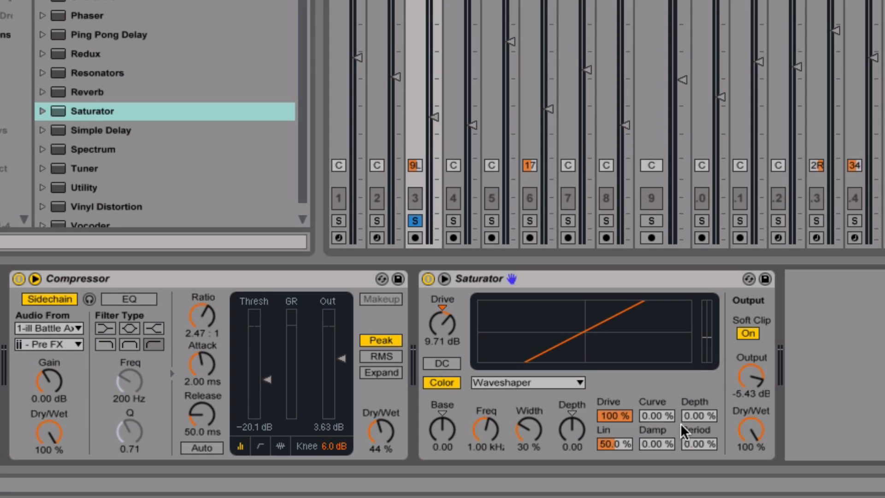
{"action": "left_click_drag", "start_coordinate": [657, 419], "coordinate": [657, 355]}
{"action": "left_click_drag", "start_coordinate": [705, 416], "coordinate": [705, 378]}
{"action": "left_click_drag", "start_coordinate": [705, 419], "coordinate": [613, 433]}
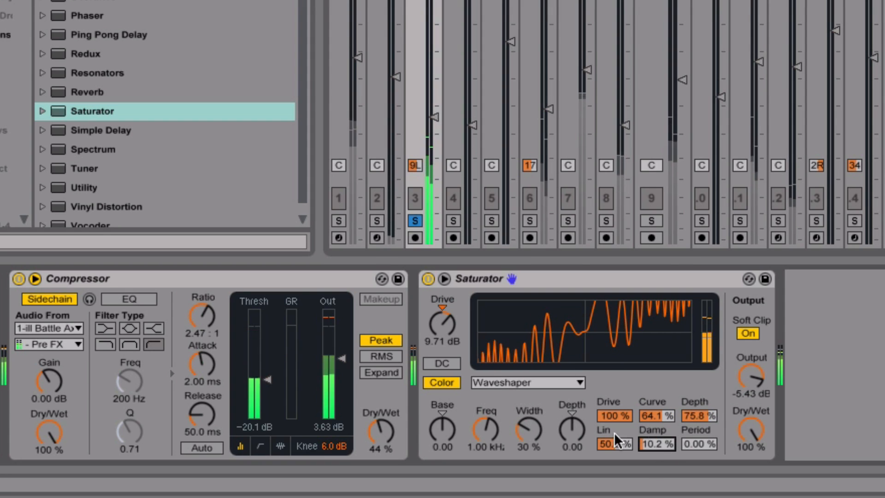
Change the Saturator's curve type to Analog Clip, try its Color controls, and leave Base at 0.00 and Freq at 255 Hz
{"action": "left_click", "coordinate": [491, 377]}
{"action": "left_click", "coordinate": [509, 397]}
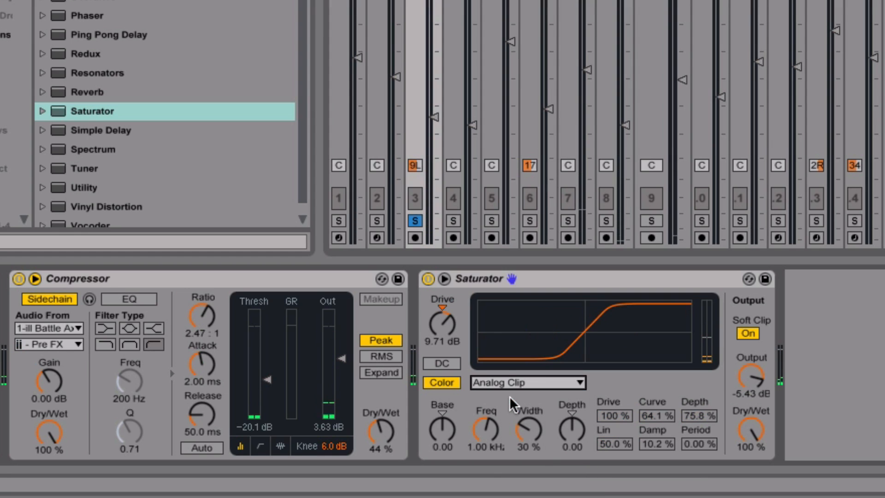
{"action": "left_click_drag", "start_coordinate": [441, 431], "coordinate": [485, 422]}
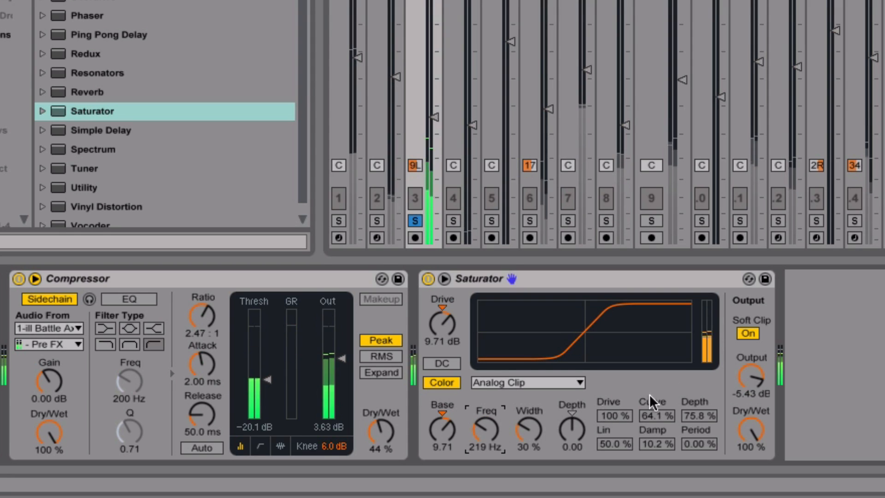
{"action": "left_click", "coordinate": [450, 382]}
{"action": "left_click", "coordinate": [445, 382]}
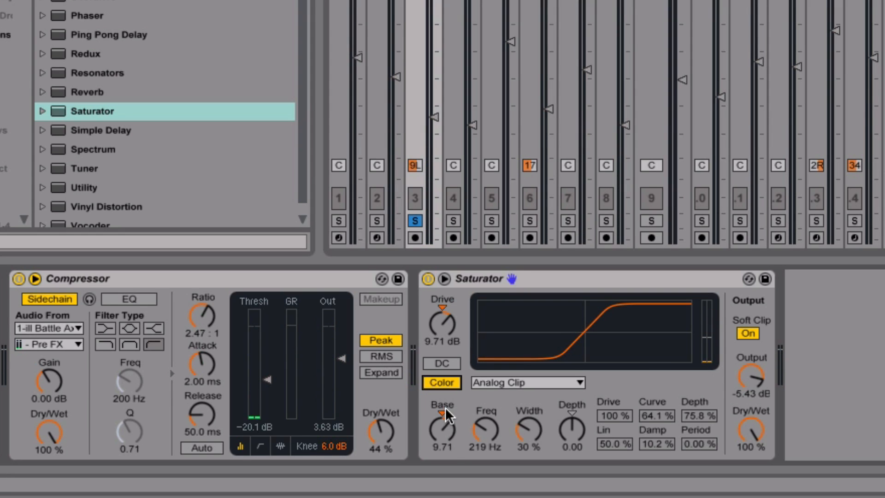
{"action": "left_click", "coordinate": [443, 413]}
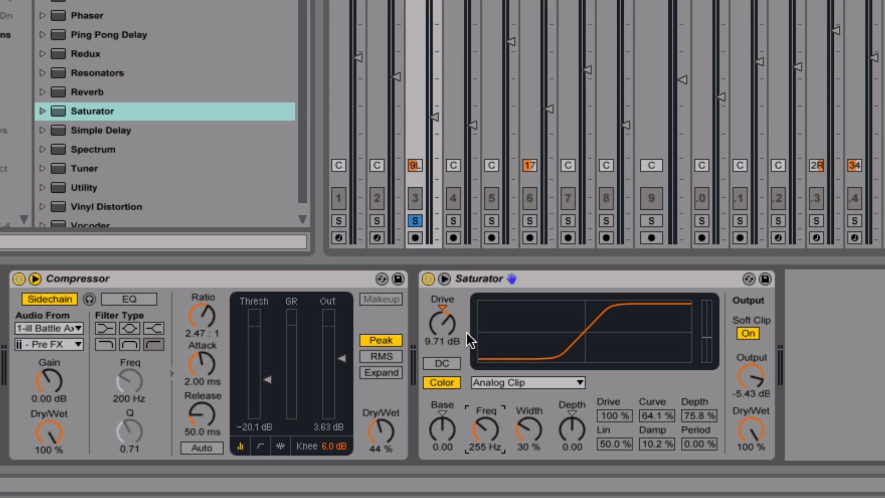
Set the Saturator's drive to 8.00 dB and output to -5.14 dB, and turn Soft Clip off
{"action": "left_click_drag", "start_coordinate": [451, 323], "coordinate": [451, 329]}
{"action": "left_click_drag", "start_coordinate": [760, 384], "coordinate": [756, 378]}
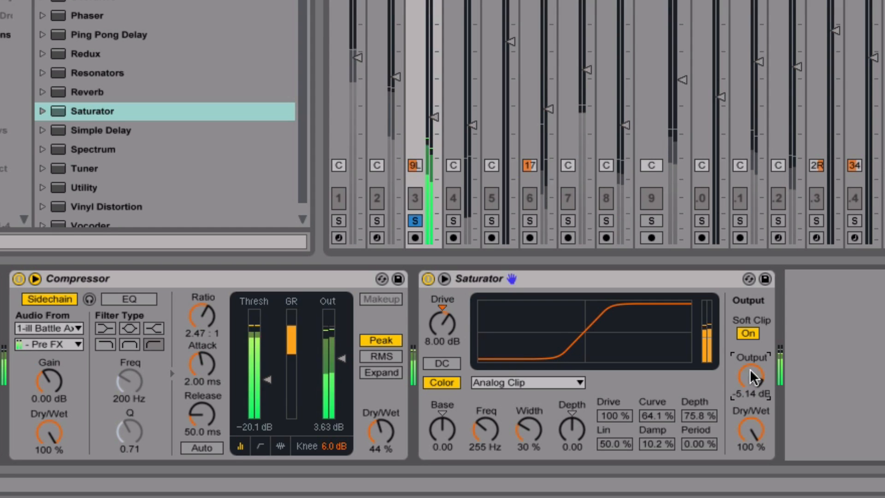
{"action": "left_click", "coordinate": [745, 333]}
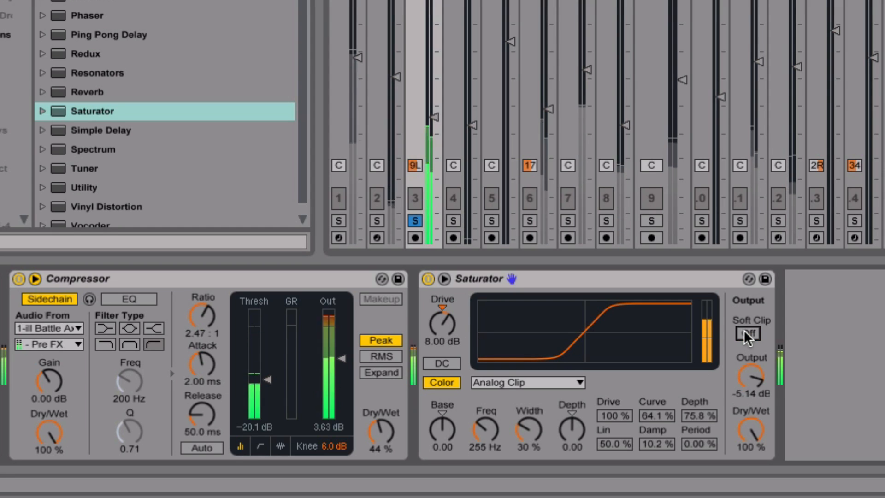
Compare track 3 with the Saturator bypassed and re-enabled, and nudge the track's volume fader up slightly
{"action": "left_click", "coordinate": [428, 276]}
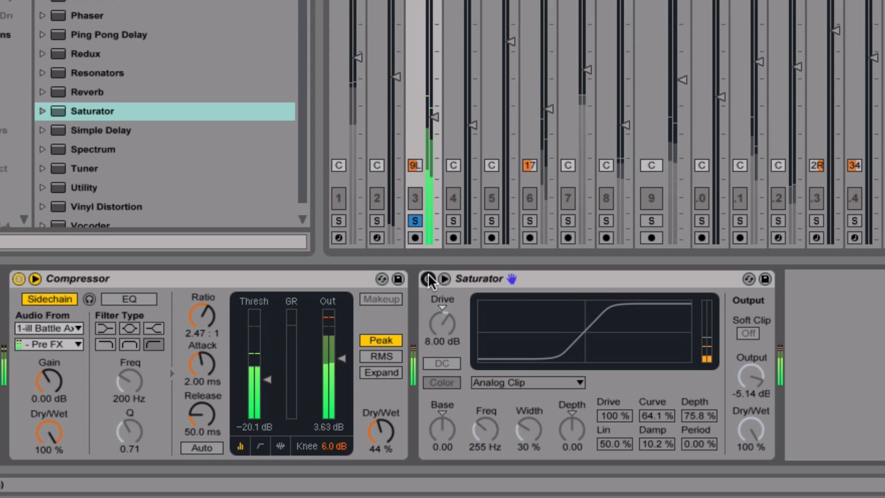
{"action": "left_click", "coordinate": [428, 279]}
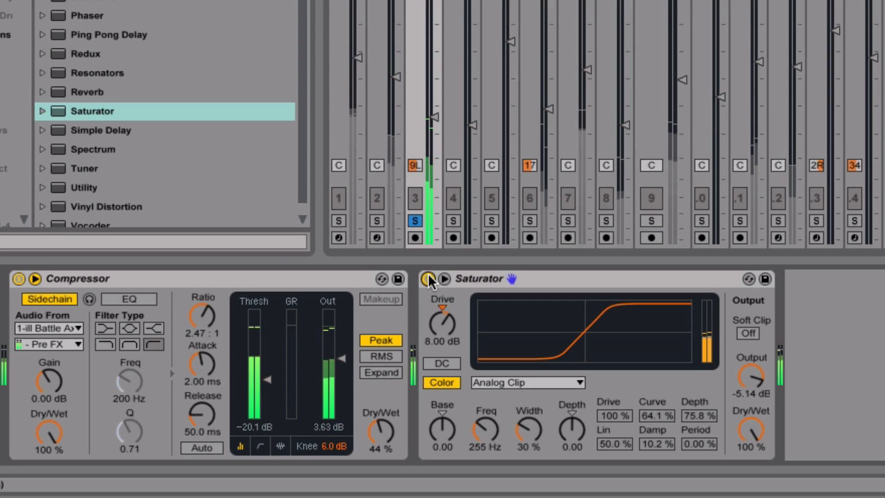
{"action": "left_click", "coordinate": [434, 116]}
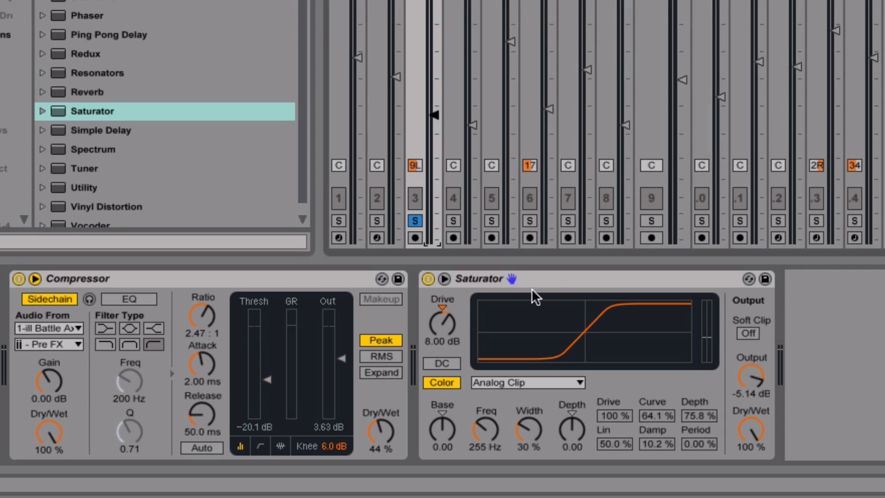
Add a Utility effect after the Saturator on track 3
{"action": "left_click", "coordinate": [550, 278]}
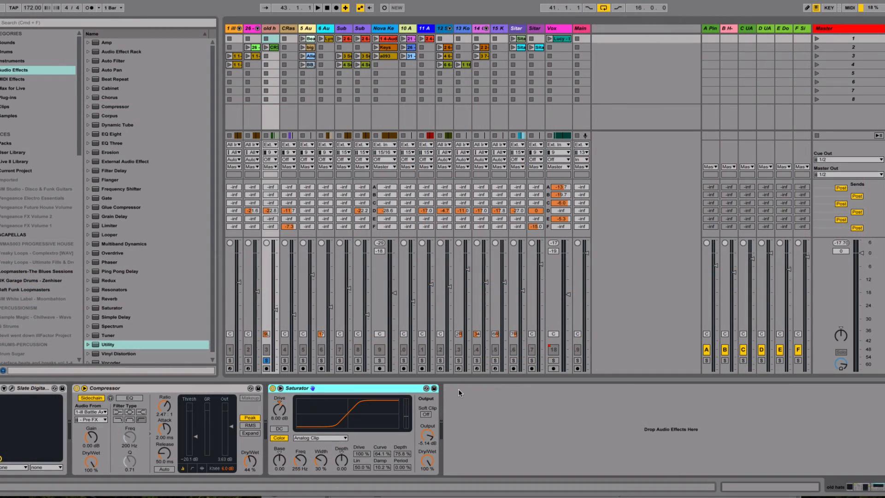
{"action": "left_click", "coordinate": [97, 345]}
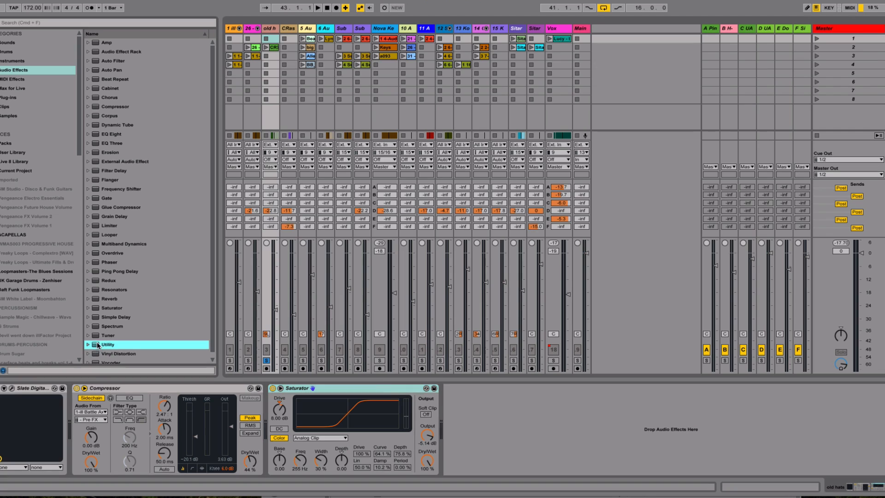
{"action": "left_click_drag", "start_coordinate": [98, 346], "coordinate": [474, 446]}
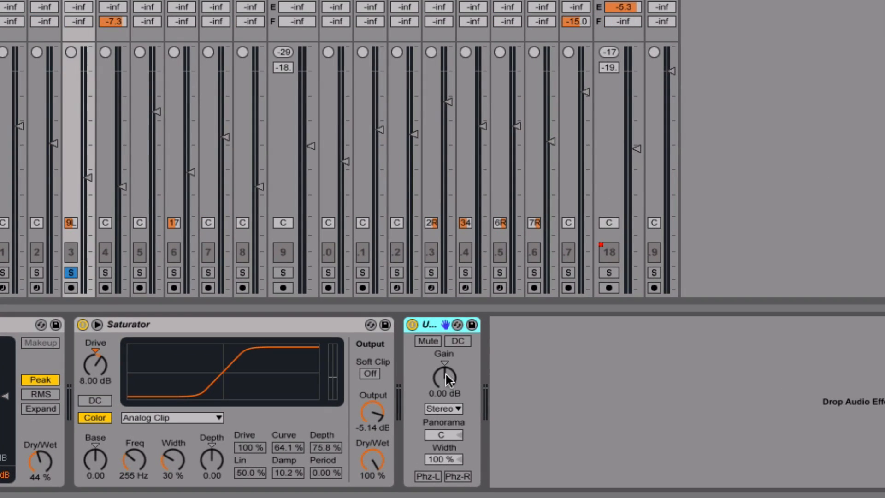
Try different Utility gain values on track 3, including -3.89 dB, and reset the gain to 0.00 dB
{"action": "left_click_drag", "start_coordinate": [467, 414], "coordinate": [466, 426]}
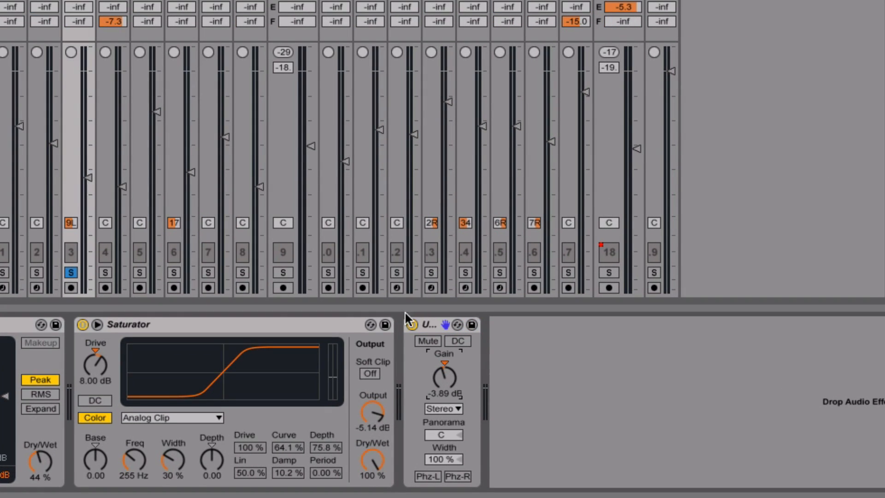
{"action": "left_click_drag", "start_coordinate": [447, 382], "coordinate": [447, 375]}
{"action": "left_click_drag", "start_coordinate": [449, 375], "coordinate": [449, 380]}
{"action": "mouse_move", "coordinate": [444, 377]}
{"action": "left_mouse_down"}
{"action": "mouse_move", "coordinate": [444, 356]}
{"action": "mouse_move", "coordinate": [444, 395]}
{"action": "mouse_move", "coordinate": [444, 366]}
{"action": "left_mouse_up"}
{"action": "key", "text": "Delete"}
Solo track 1 and check it in the arrangement before returning to the mixer
{"action": "key", "text": "Tab"}
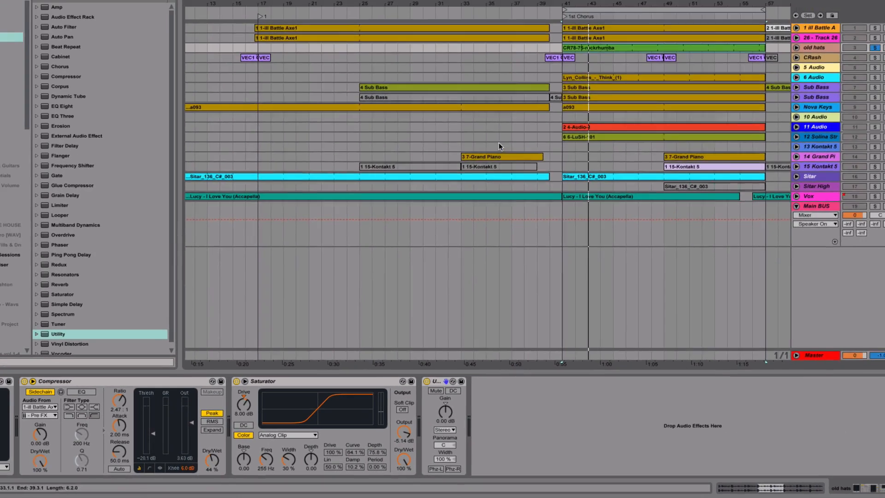
{"action": "key", "text": "Tab"}
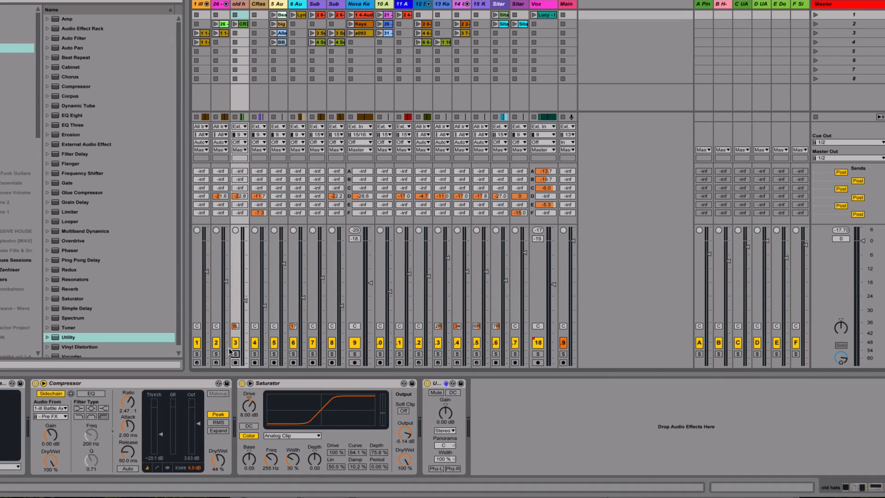
{"action": "left_click", "coordinate": [196, 354]}
{"action": "key", "text": "Tab"}
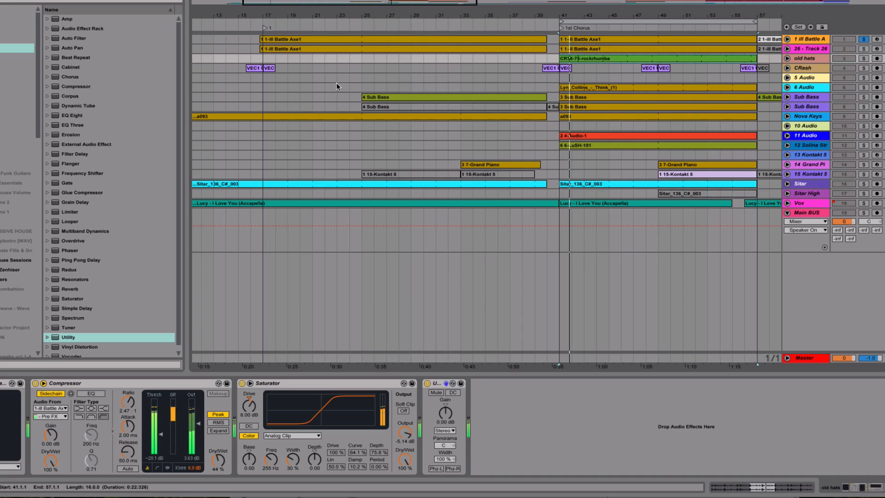
{"action": "key", "text": "Tab"}
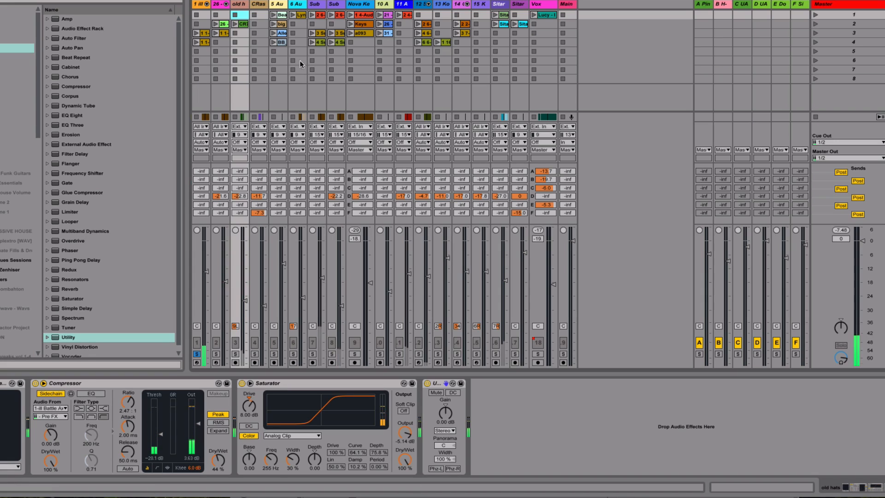
Add a Utility after the EQ Eight on track 1 and show its Gain automation in an enlarged arrangement lane
{"action": "left_click", "coordinate": [201, 4]}
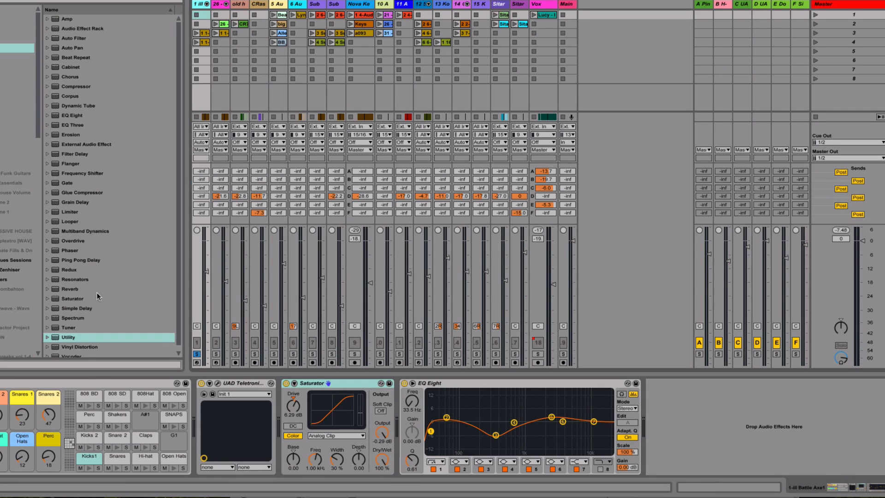
{"action": "left_click_drag", "start_coordinate": [63, 339], "coordinate": [459, 381]}
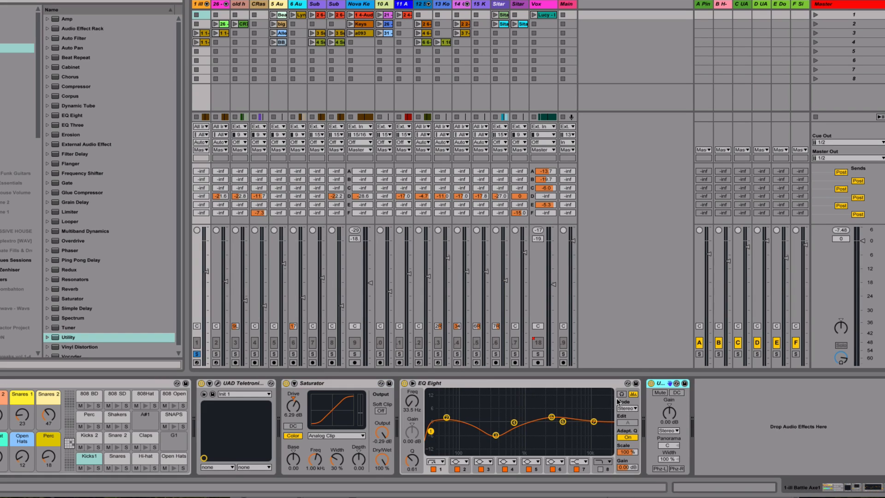
{"action": "right_click", "coordinate": [672, 414]}
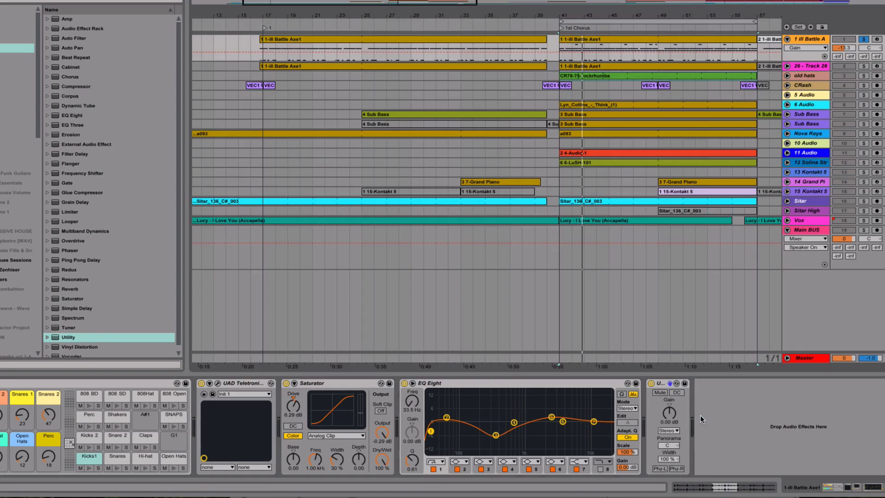
{"action": "left_click", "coordinate": [700, 417]}
{"action": "left_click_drag", "start_coordinate": [815, 61], "coordinate": [815, 141]}
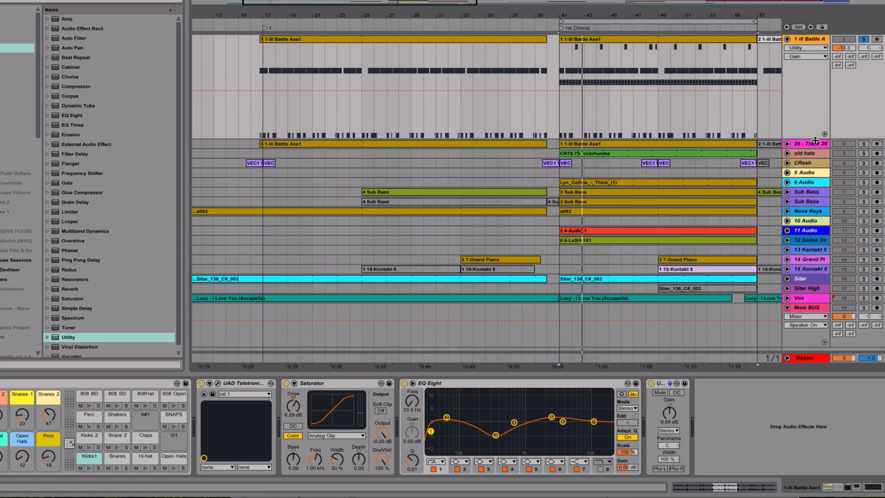
Draw a slight dip in track 1's Utility Gain automation from bar 44 to 46 and play the section
{"action": "left_click_drag", "start_coordinate": [559, 112], "coordinate": [605, 96]}
{"action": "left_click", "coordinate": [595, 115]}
{"action": "left_click", "coordinate": [561, 105]}
{"action": "key", "text": "space"}
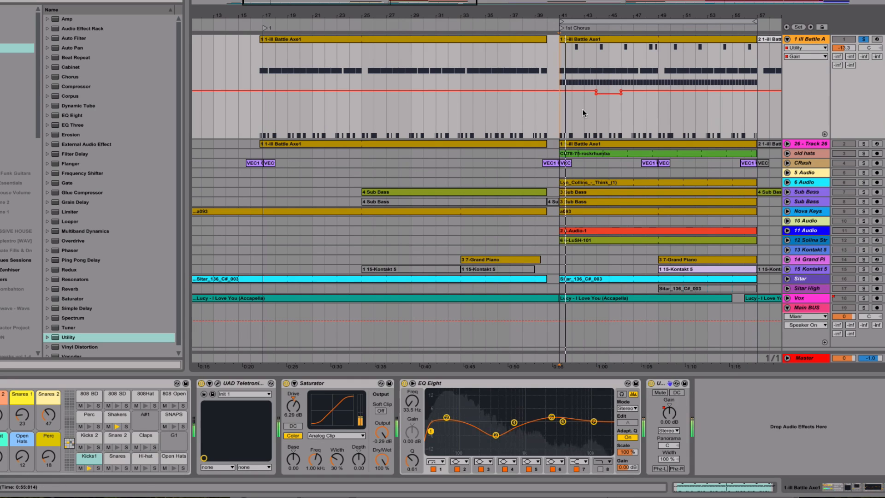
{"action": "left_click_drag", "start_coordinate": [614, 17], "coordinate": [502, 18]}
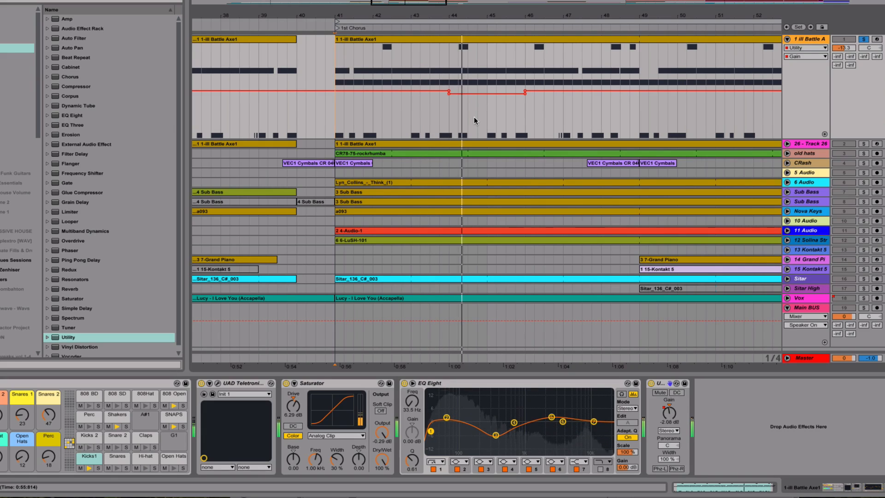
Stop playback, raise track 1's volume fader to -12.7 dB in the mixer, and return to the arrangement
{"action": "key", "text": "Tab"}
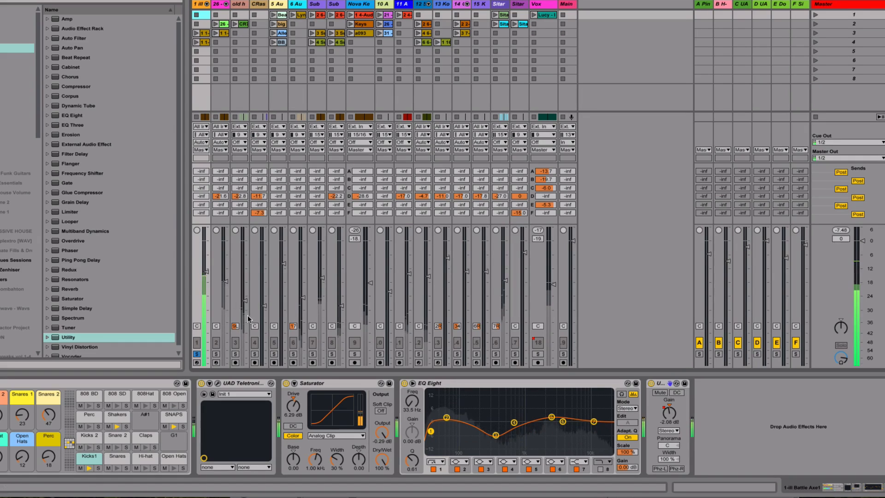
{"action": "key", "text": "space"}
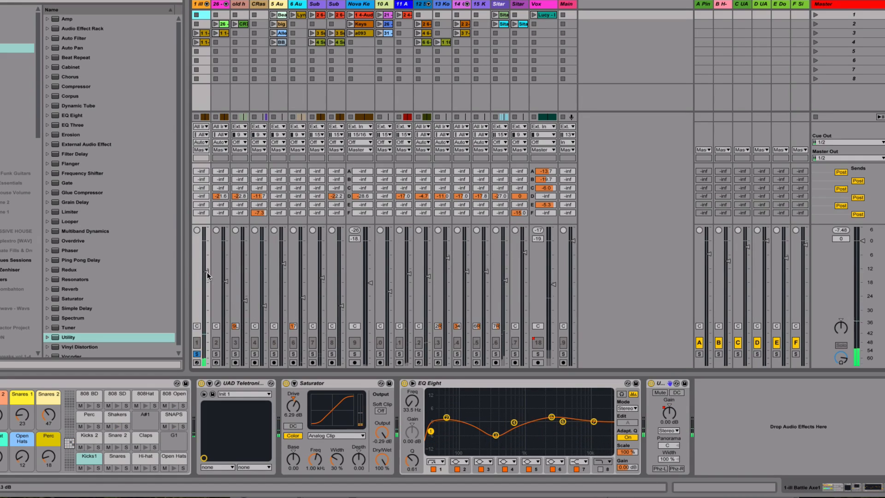
{"action": "left_click", "coordinate": [206, 272]}
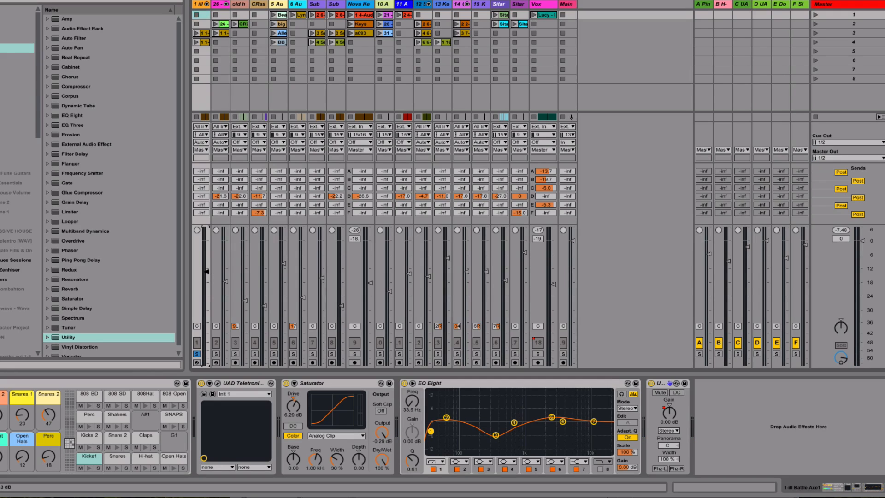
{"action": "left_click_drag", "start_coordinate": [207, 272], "coordinate": [206, 270]}
{"action": "key", "text": "Tab"}
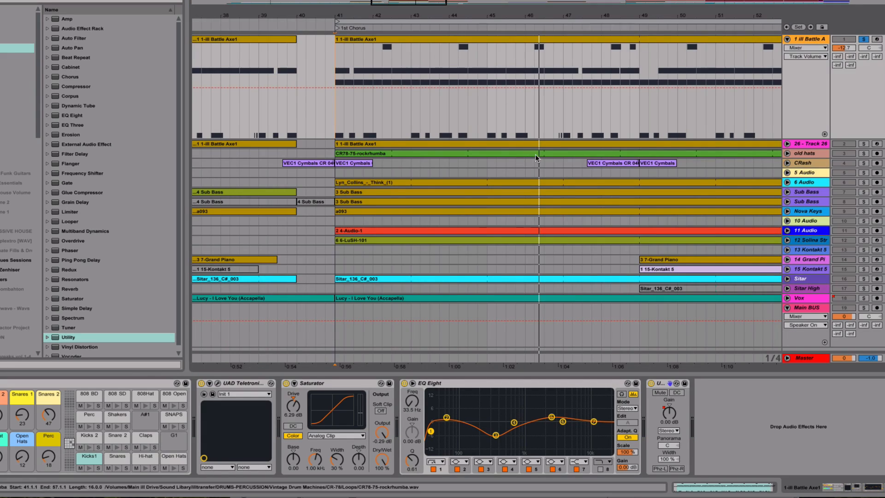
Mute track 1 through its Utility device
{"action": "left_click", "coordinate": [661, 381]}
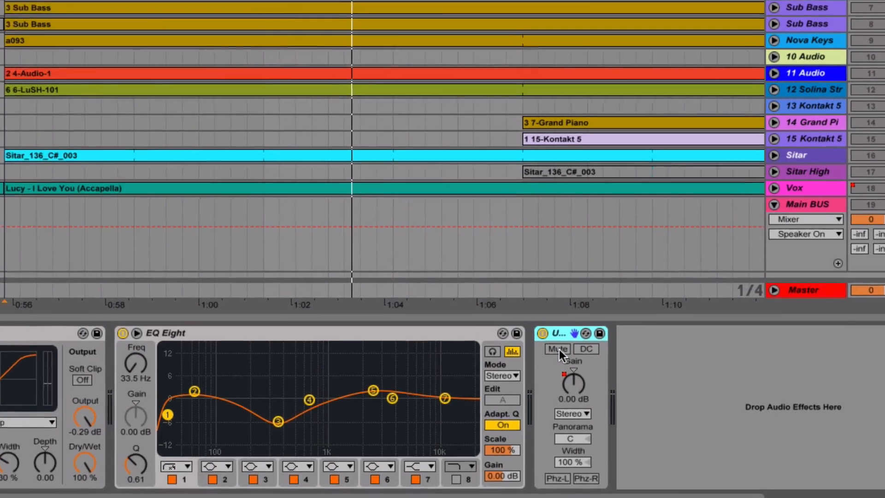
{"action": "left_click", "coordinate": [631, 380]}
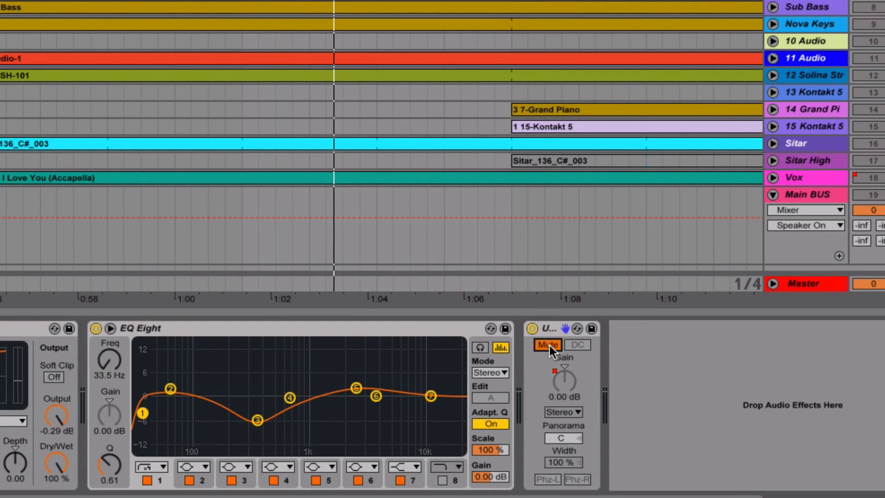
Unmute the Utility on track 1, check its channel mode options, and raise its Width to 108%
{"action": "left_click", "coordinate": [549, 345]}
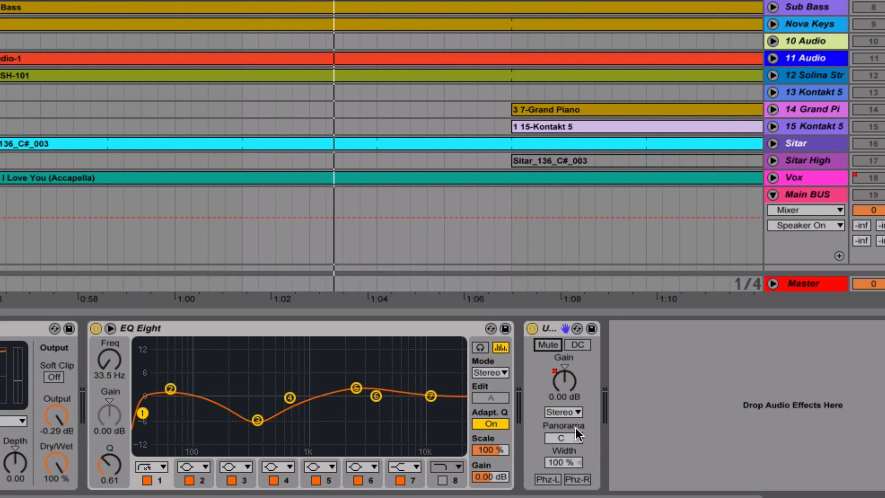
{"action": "left_click", "coordinate": [576, 408]}
{"action": "left_click", "coordinate": [577, 408]}
{"action": "left_click", "coordinate": [630, 405]}
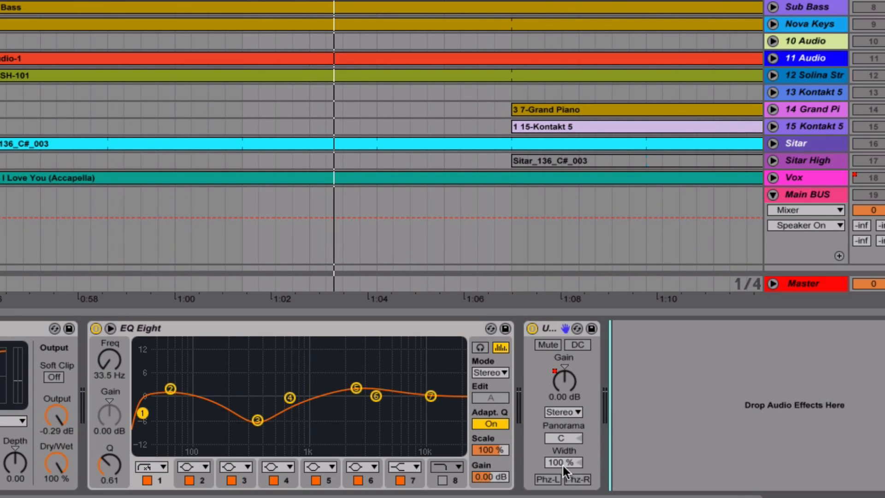
{"action": "left_click_drag", "start_coordinate": [562, 464], "coordinate": [563, 462]}
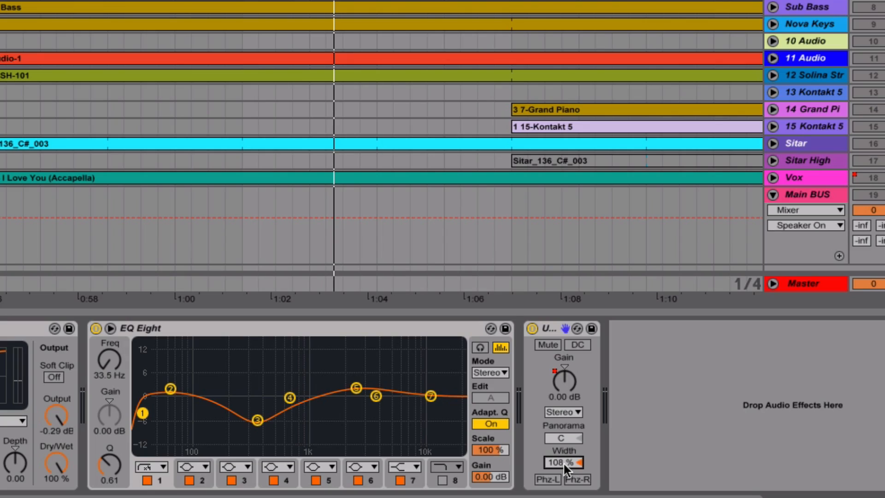
Switch the Utility's left and right phase inversion on and back off
{"action": "left_click", "coordinate": [560, 479]}
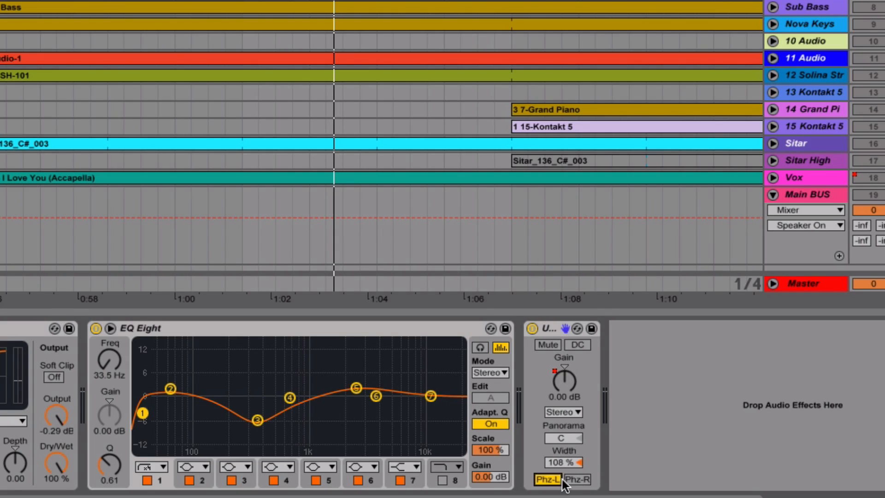
{"action": "left_click", "coordinate": [571, 480]}
{"action": "left_click", "coordinate": [555, 480]}
{"action": "left_click", "coordinate": [570, 480]}
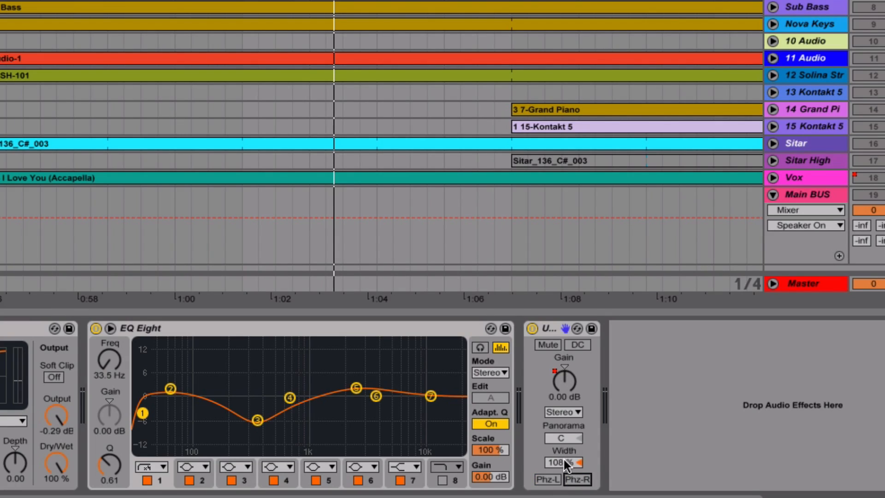
Set the Utility's Width to 0.0% and move the device to the end of the Master track's effect chain
{"action": "left_click_drag", "start_coordinate": [563, 457], "coordinate": [563, 496]}
{"action": "left_click", "coordinate": [551, 325]}
{"action": "key", "text": "Tab"}
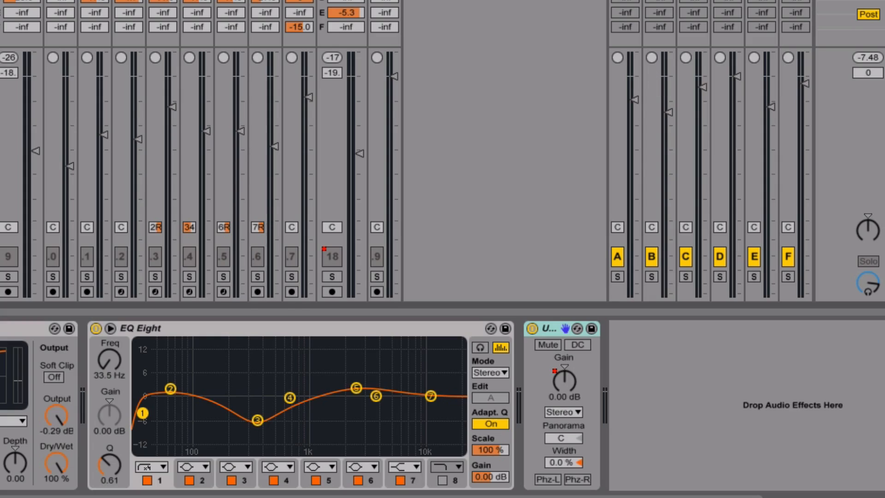
{"action": "left_click_drag", "start_coordinate": [550, 328], "coordinate": [63, 342]}
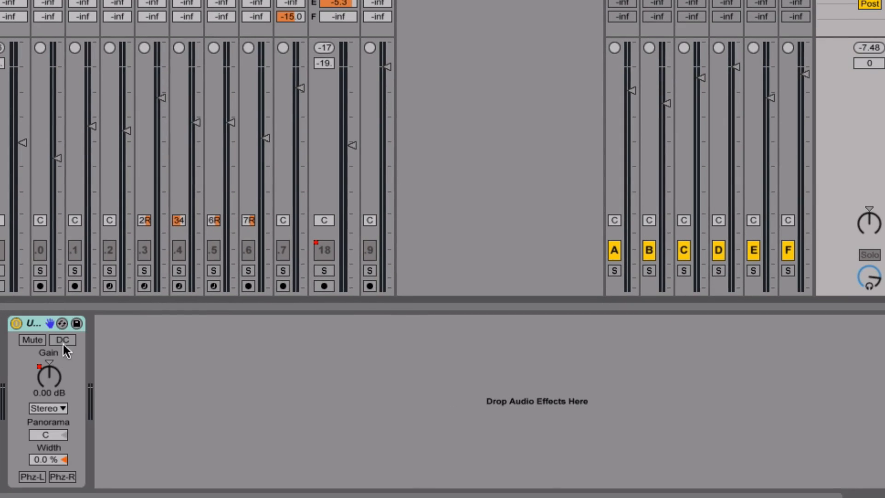
Examine a wider stretch of the song in the arrangement, and return to the session mixer
{"action": "key", "text": "Tab"}
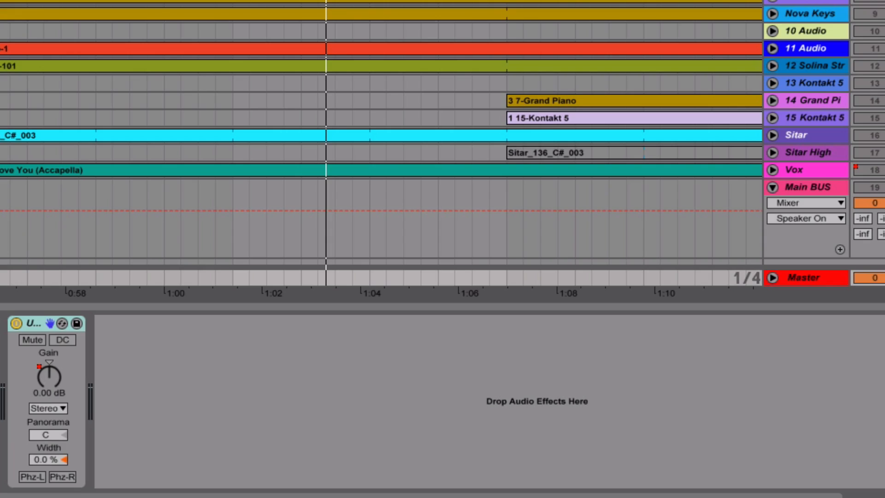
{"action": "key", "text": "minus"}
{"action": "key", "text": "minus"}
{"action": "key", "text": "minus"}
{"action": "key", "text": "minus"}
{"action": "key", "text": "minus"}
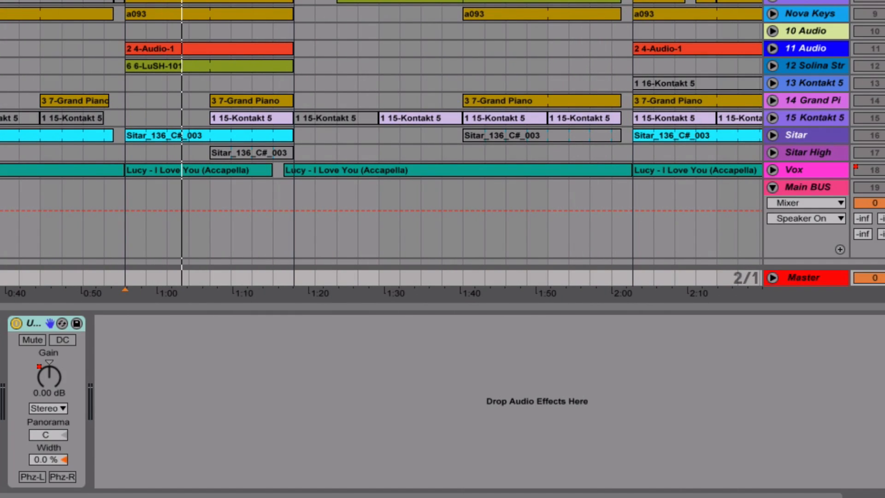
{"action": "key", "text": "Tab"}
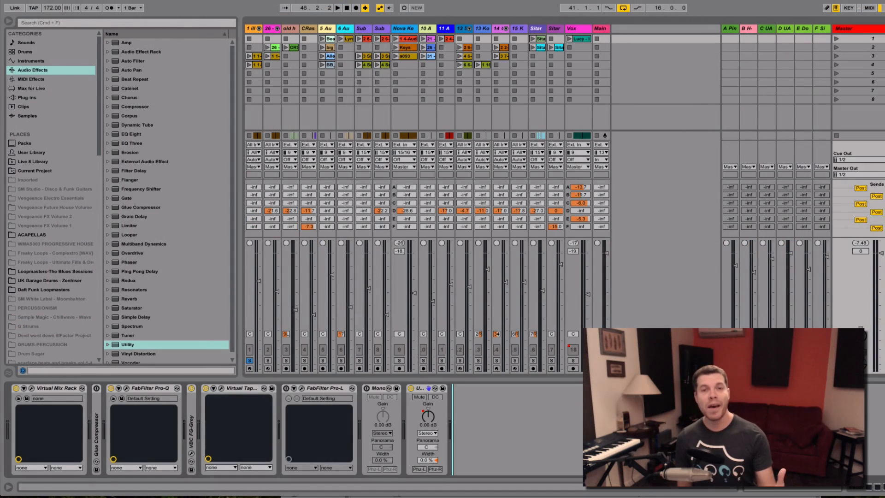